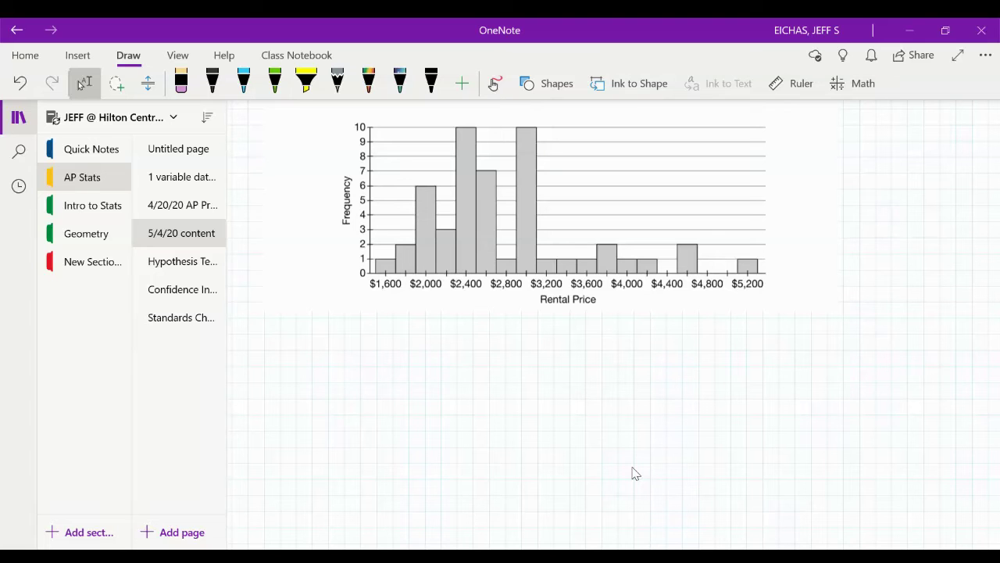
Below the histogram, start a size-28 note: 'The distribution of the sample appears to be skewed to the right, because it…'.
scroll(634, 472, "up", 3)
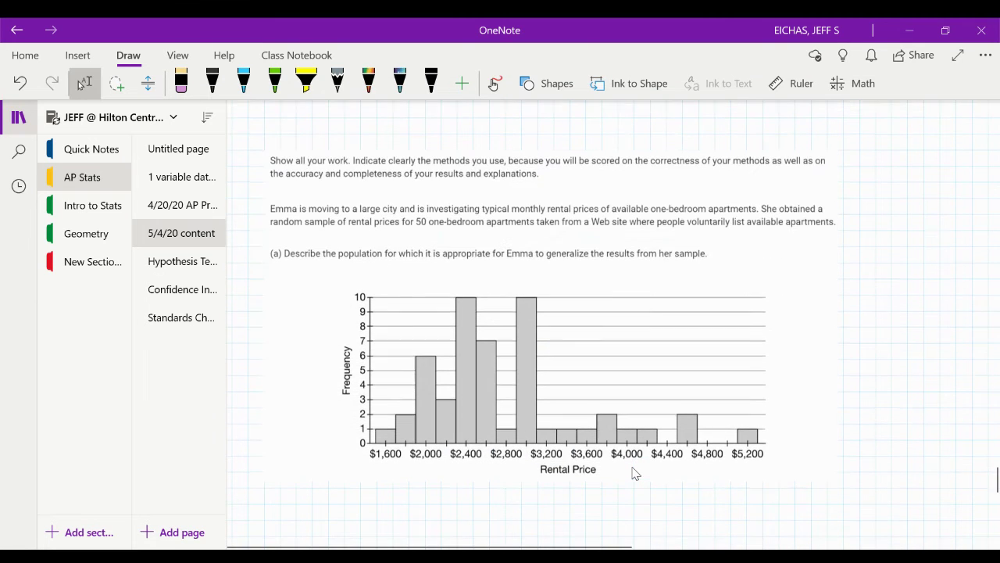
scroll(634, 473, "down", 1)
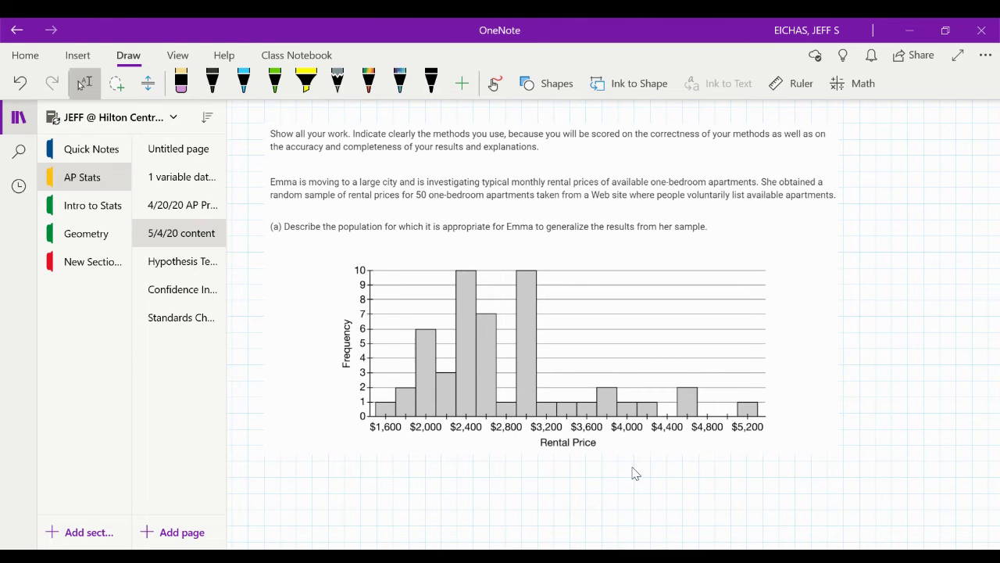
scroll(634, 472, "down", 1)
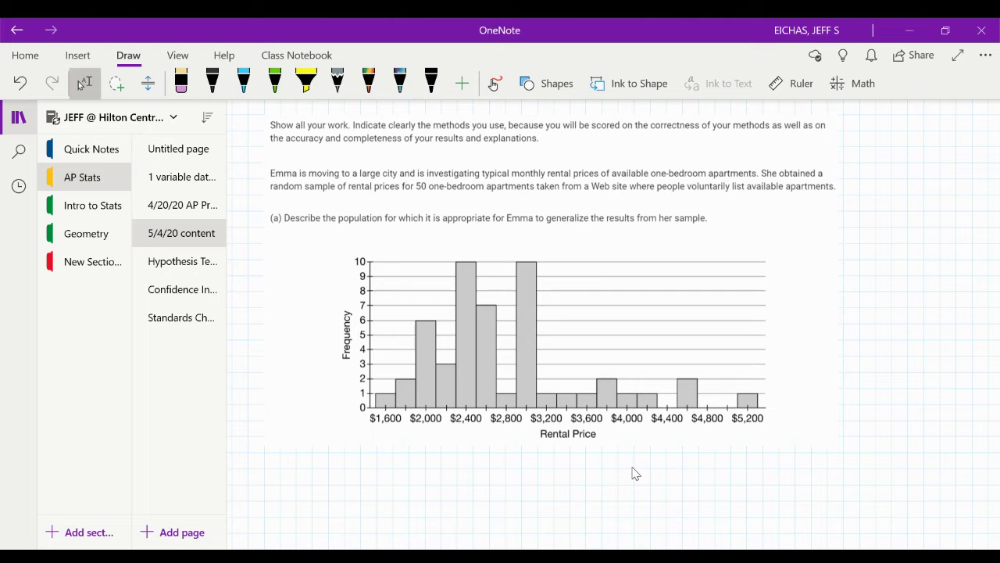
scroll(634, 473, "down", 1)
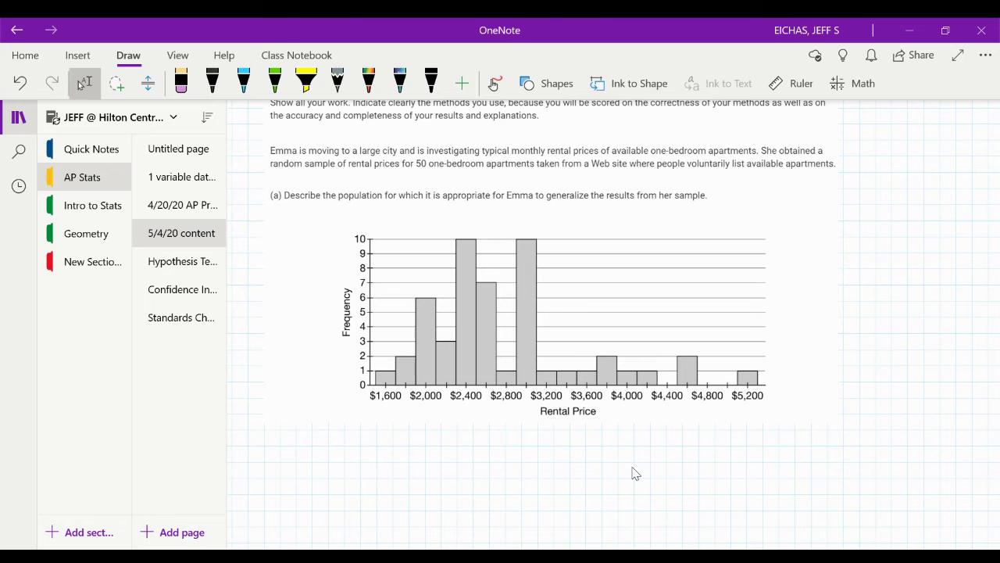
scroll(635, 473, "down", 2)
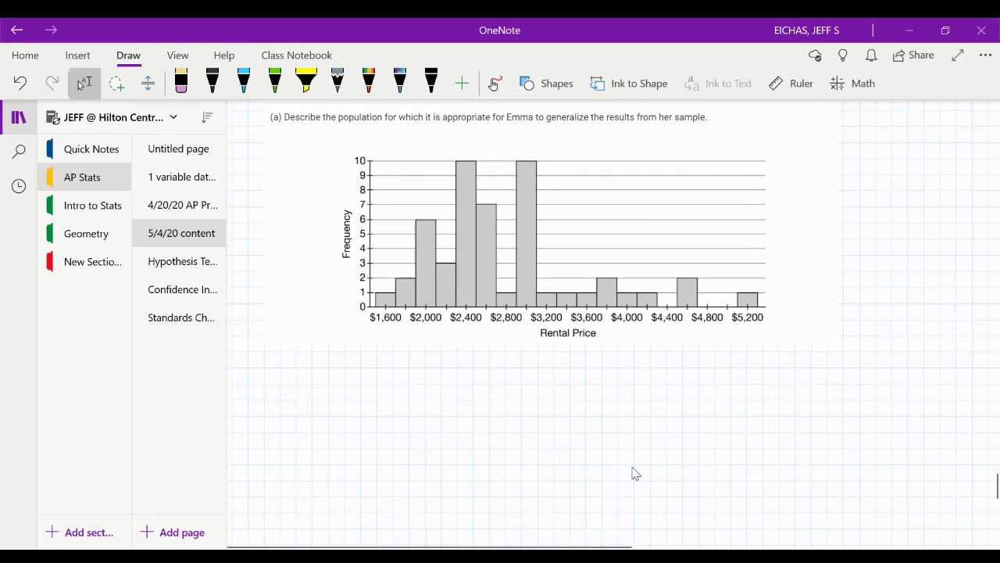
scroll(634, 473, "down", 1)
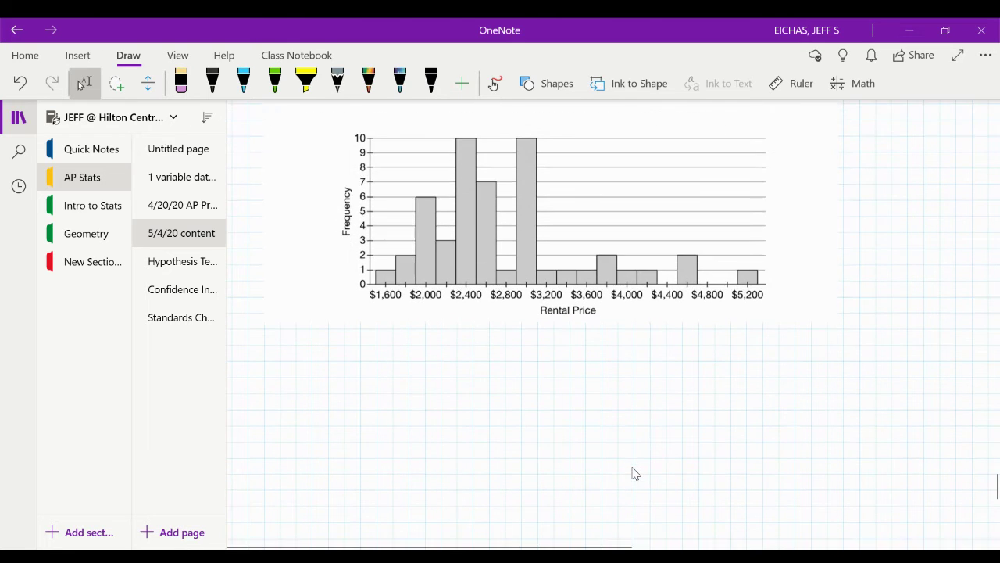
scroll(635, 473, "down", 2)
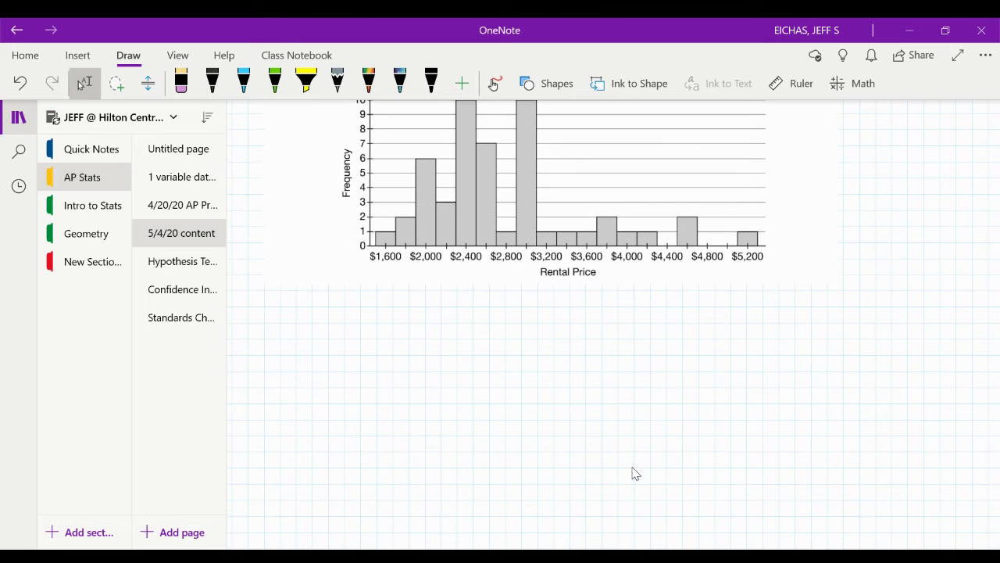
scroll(635, 473, "up", 2)
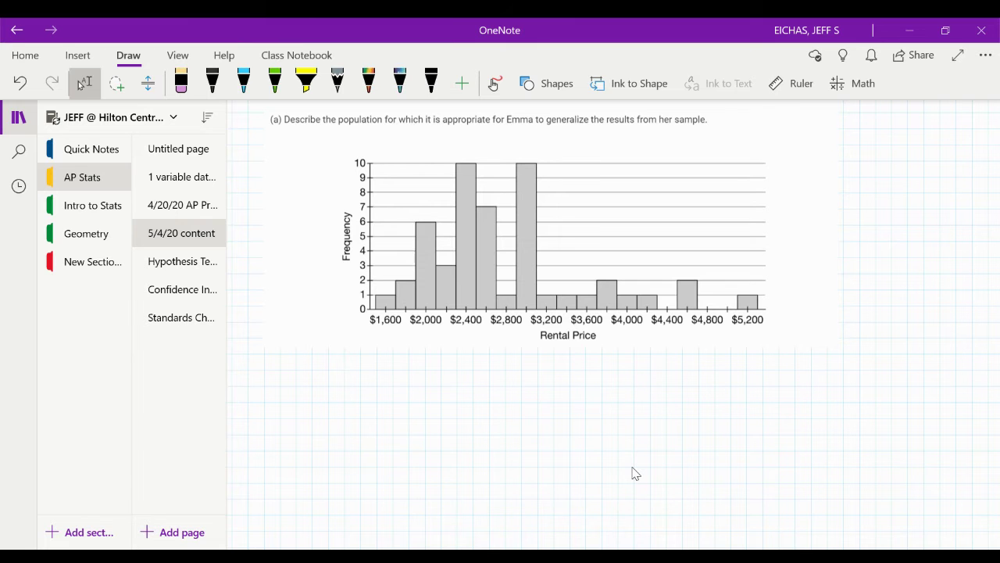
scroll(634, 472, "up", 2)
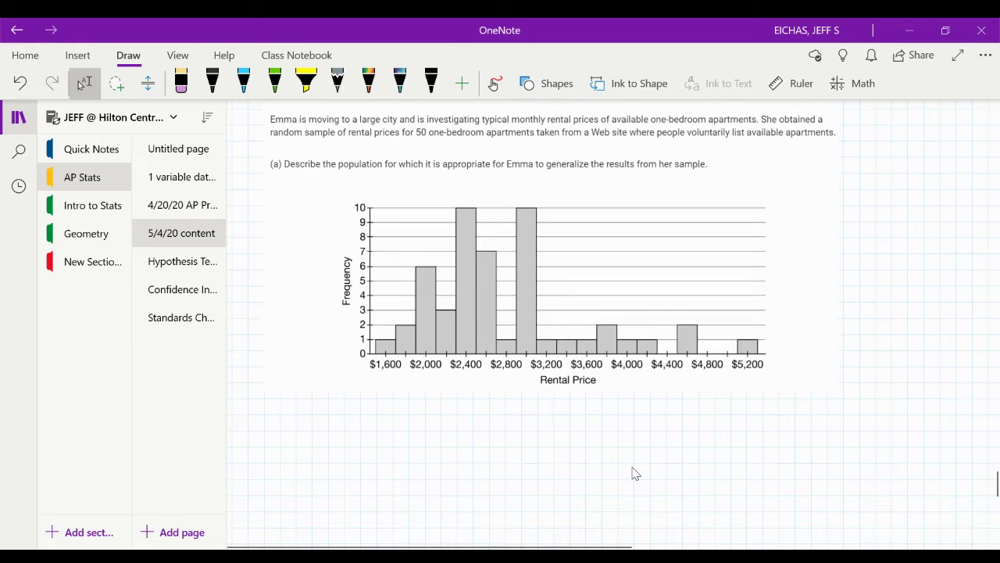
scroll(635, 472, "down", 1)
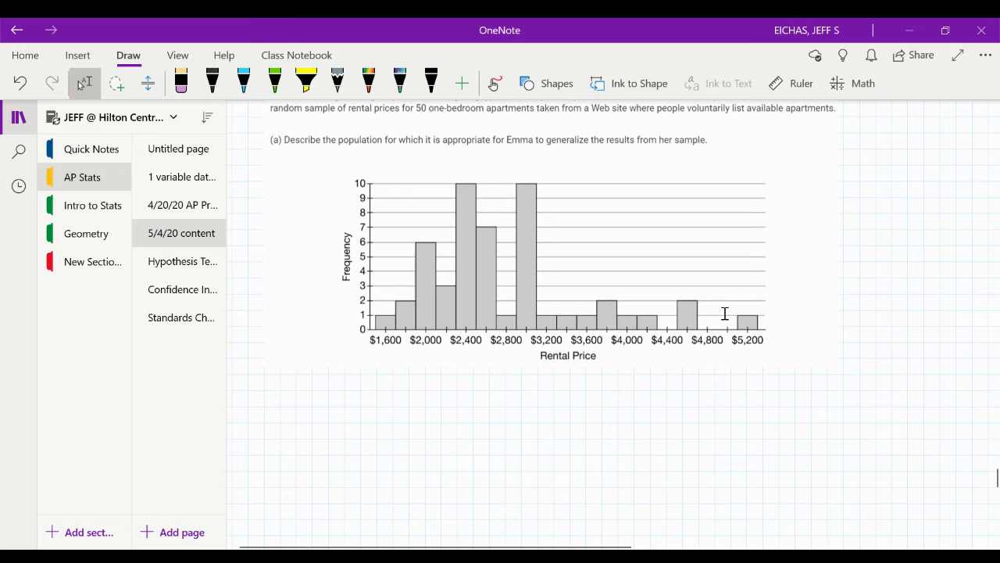
scroll(581, 195, "up", 1)
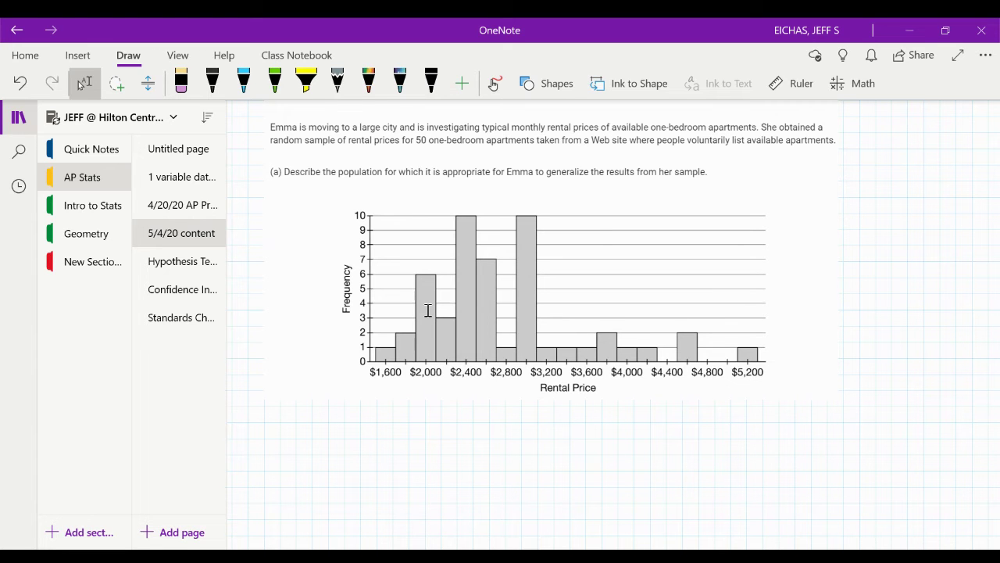
scroll(409, 422, "down", 2)
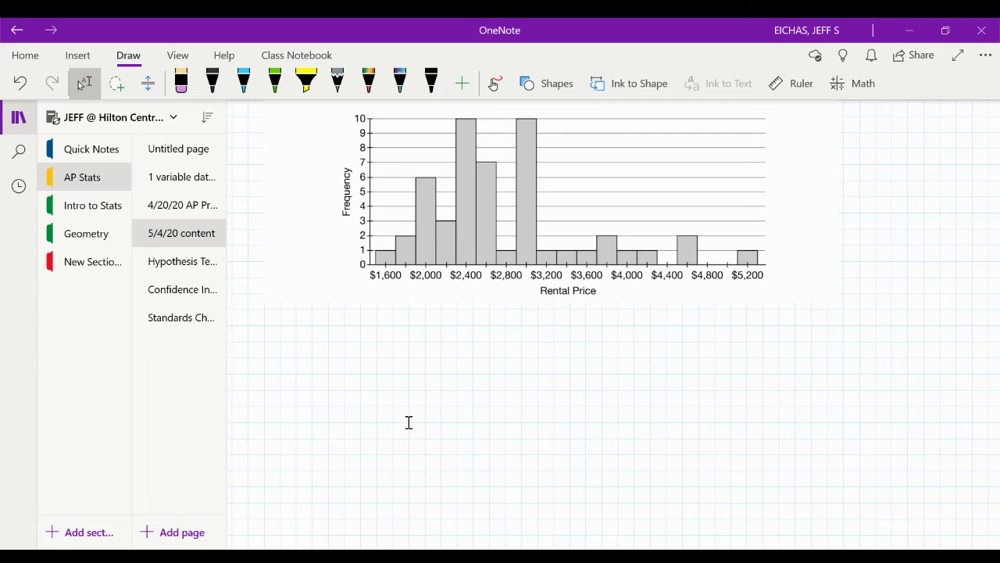
right_click(320, 333)
left_click(438, 313)
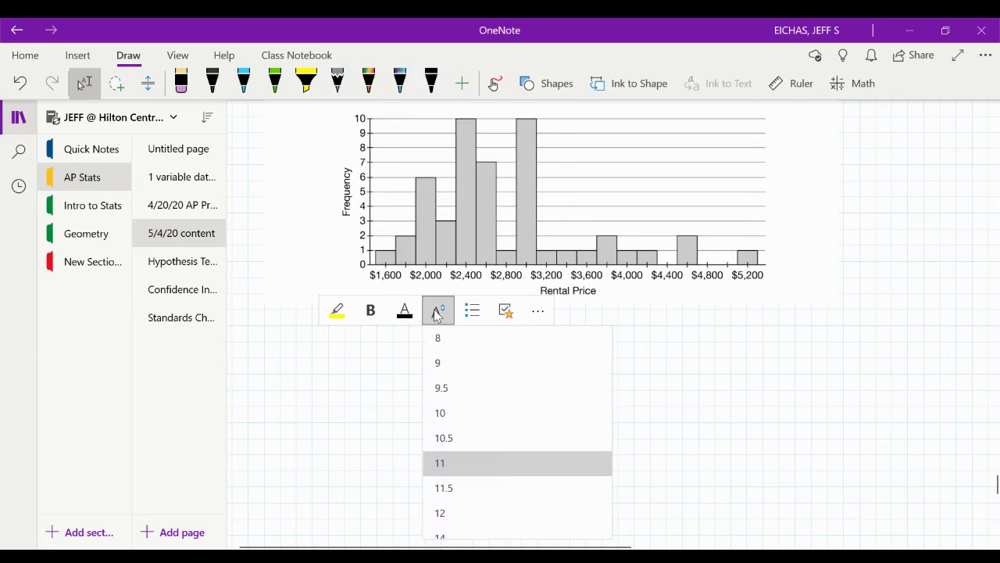
scroll(460, 442, "down", 4)
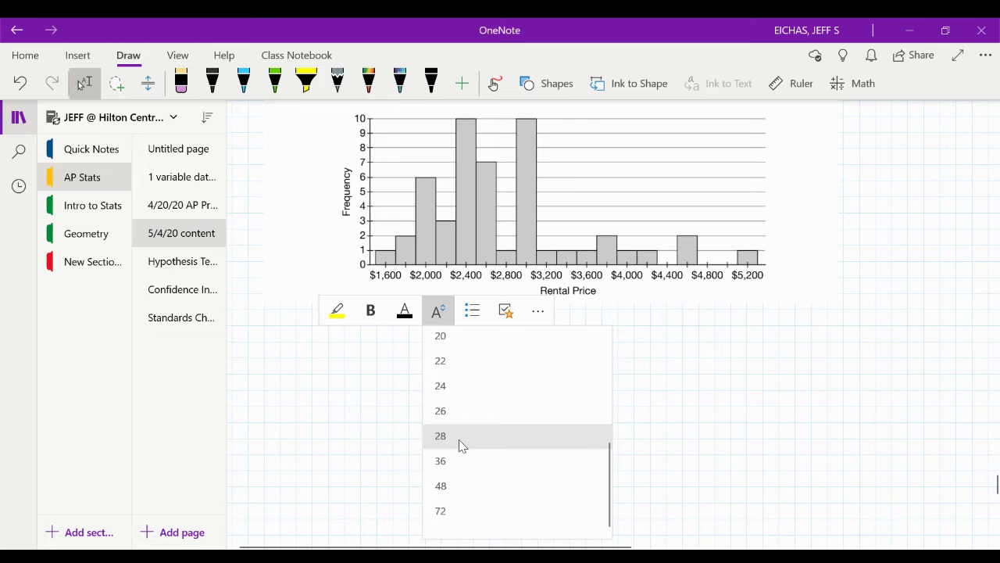
left_click(463, 419)
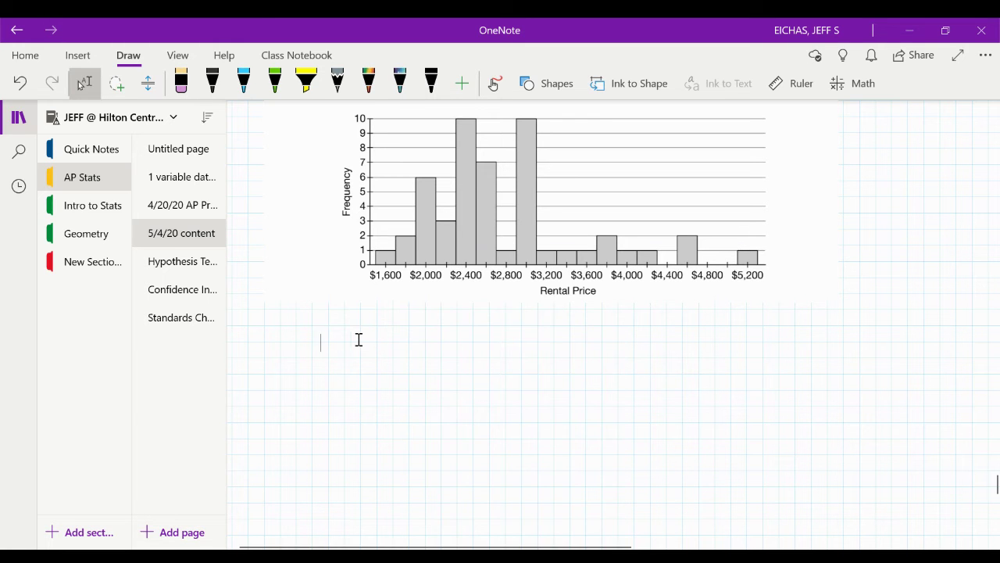
type("The distribu")
type("tion of the samp")
type("le appears to")
type(" be skewe")
type("d to the right")
type(", because it")
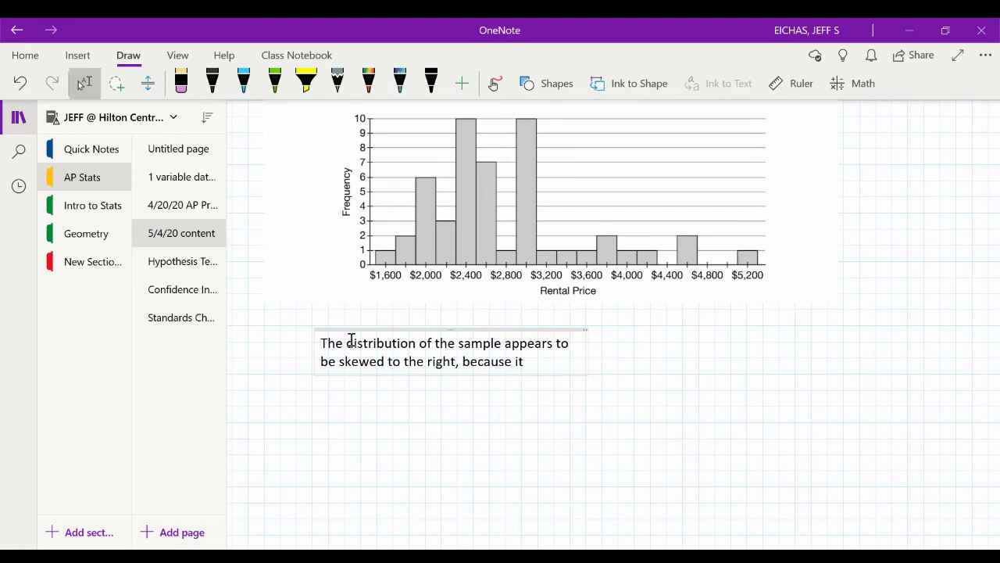
type(" has a mode")
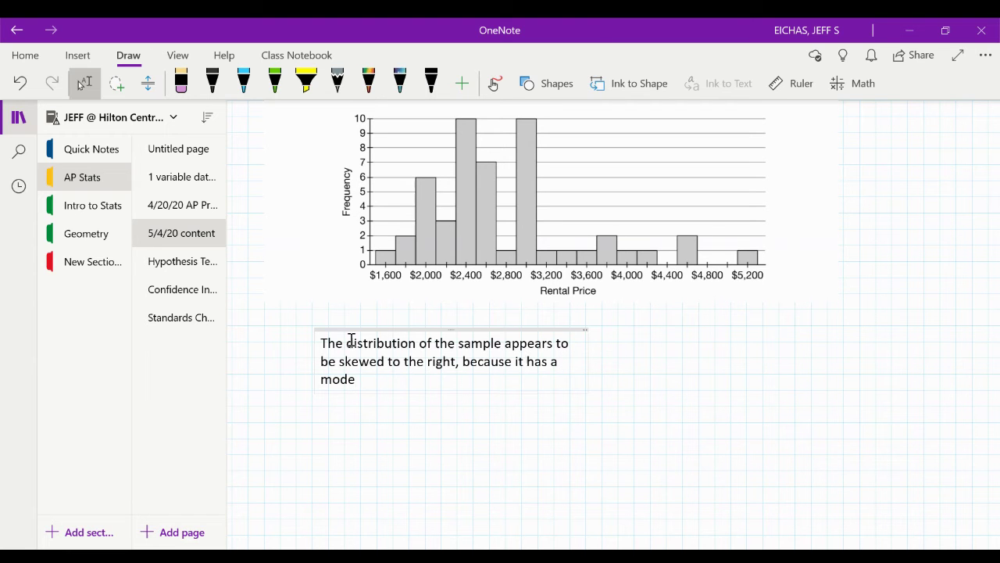
type(" (hill) from $2400 to ")
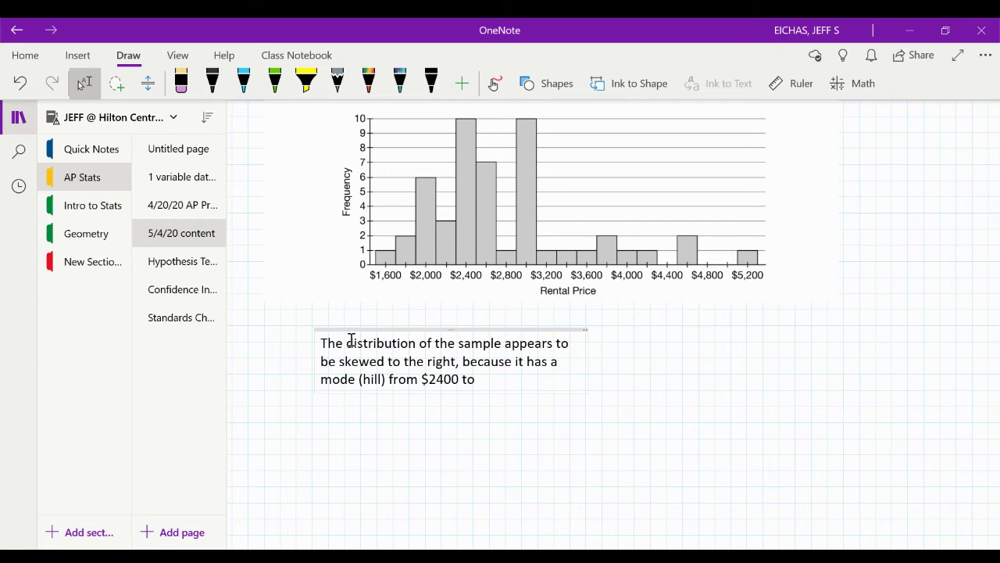
type("about $3000")
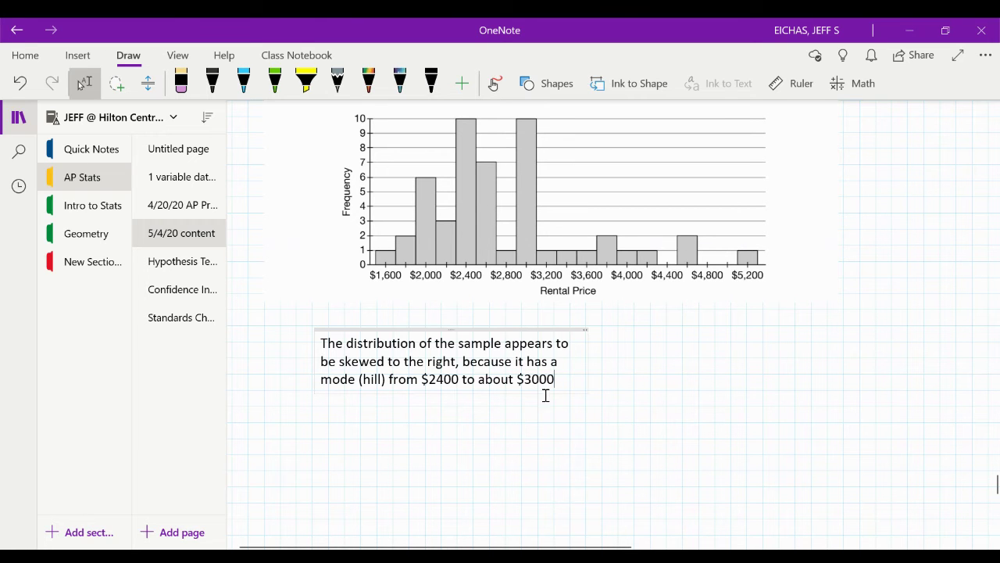
Extend the parenthetical after 'hill' to read '...)concentration of data'.
left_click(383, 381)
type("...)")
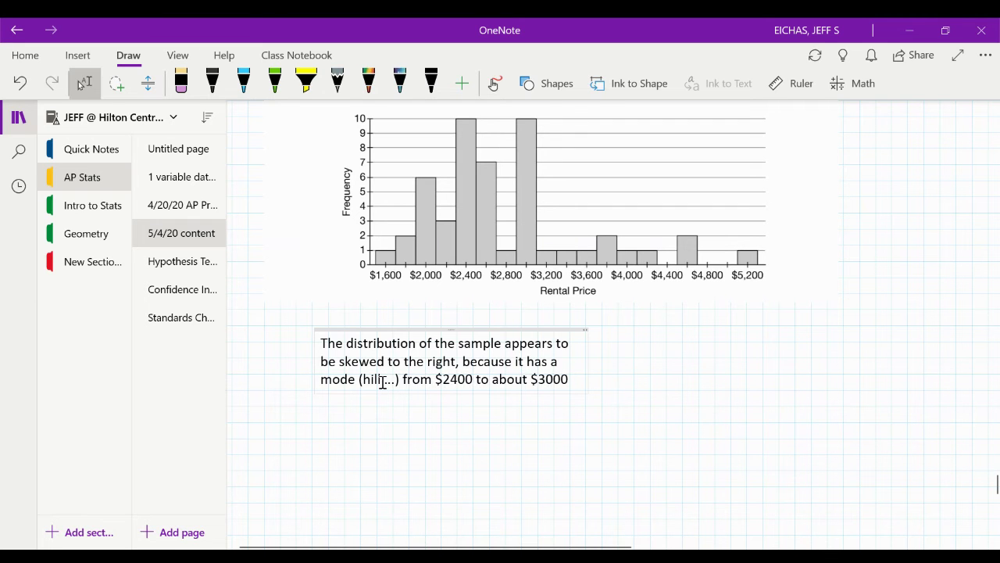
type("concentraat")
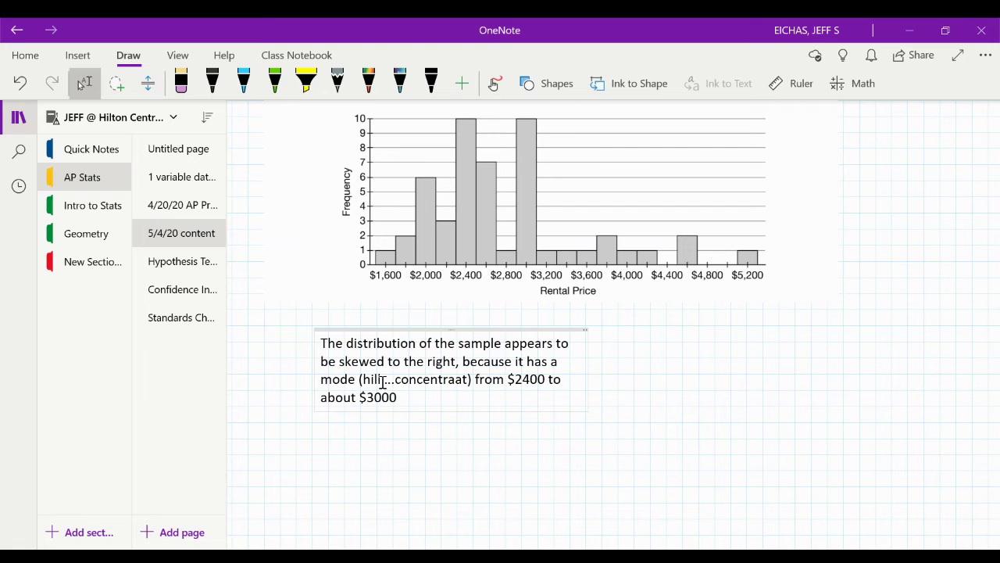
key("BackSpace")
key("BackSpace")
type("tion of data")
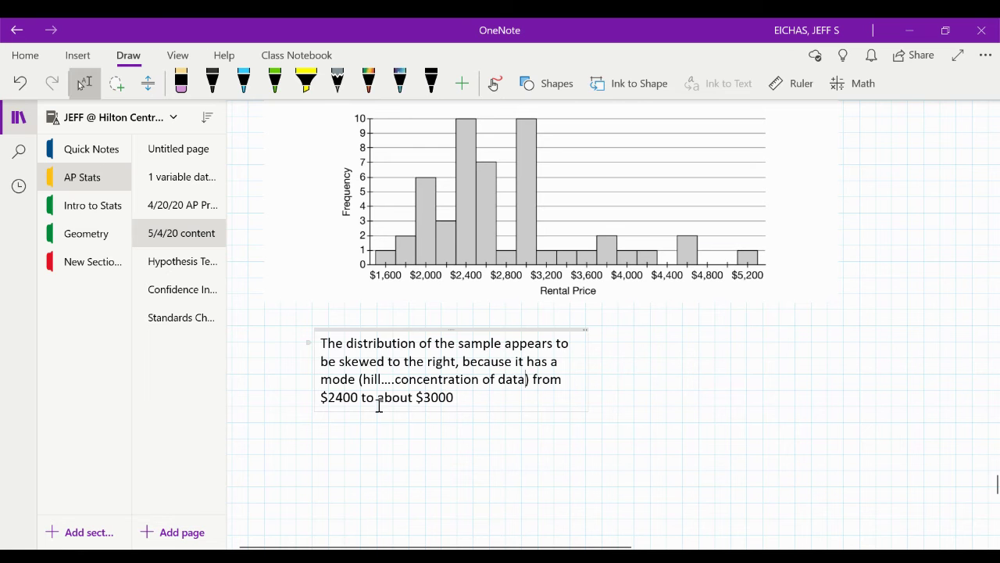
After '$3000', add 'and then the tail to the right of that.' and start a new line.
left_click(465, 401)
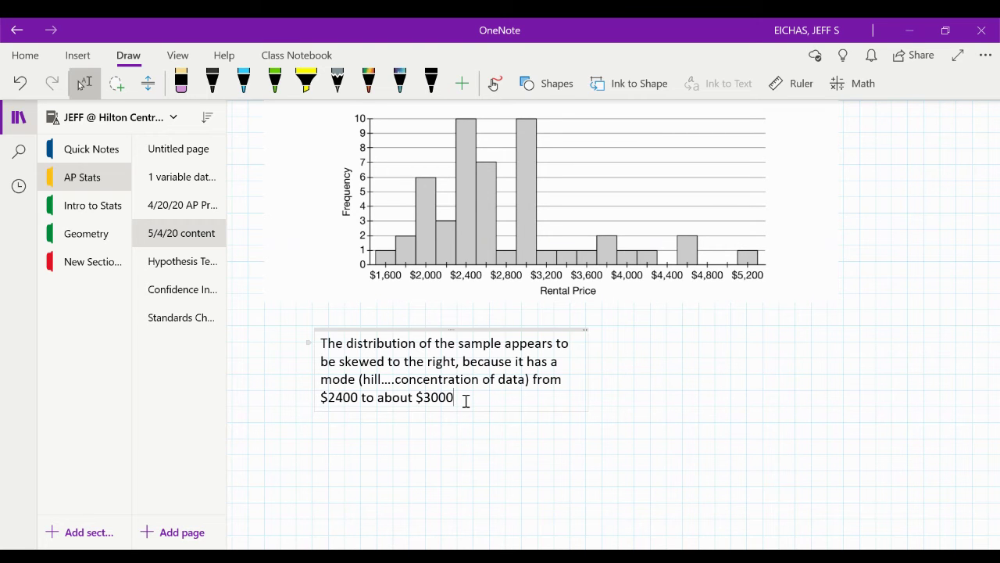
type("and then the ")
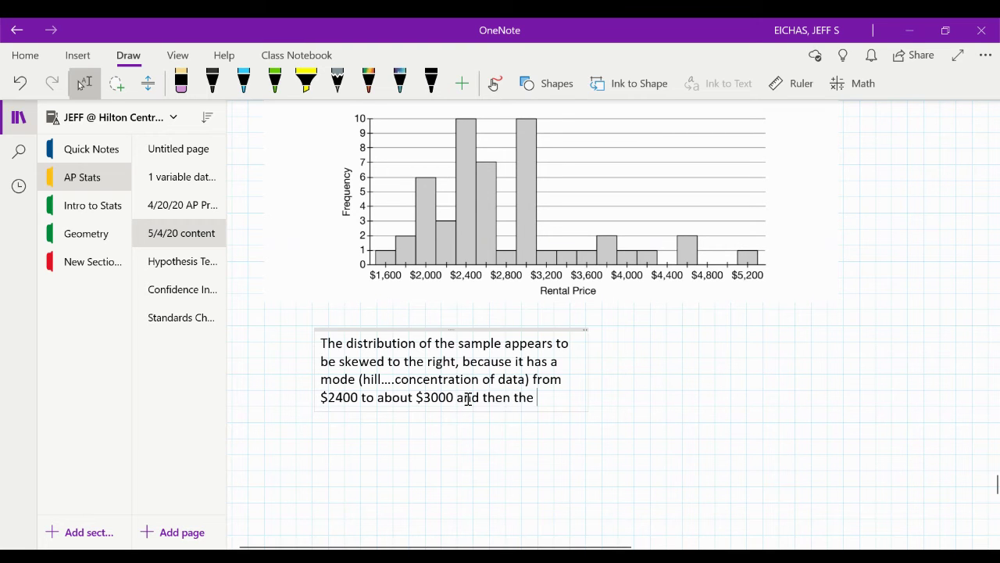
type("tail to the ")
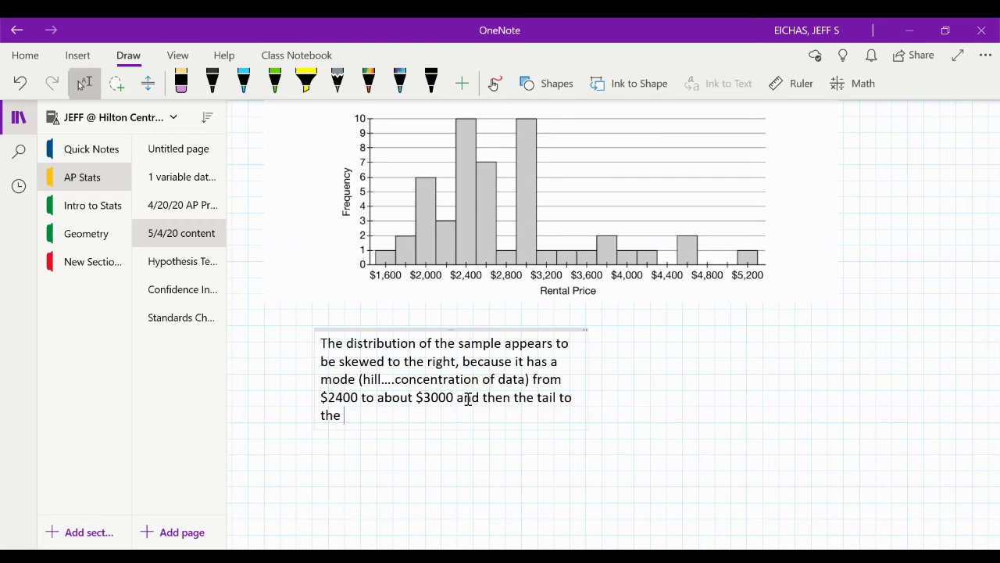
type("right of that")
key("BackSpace")
type(".")
key("Return")
key("Return")
key("Return")
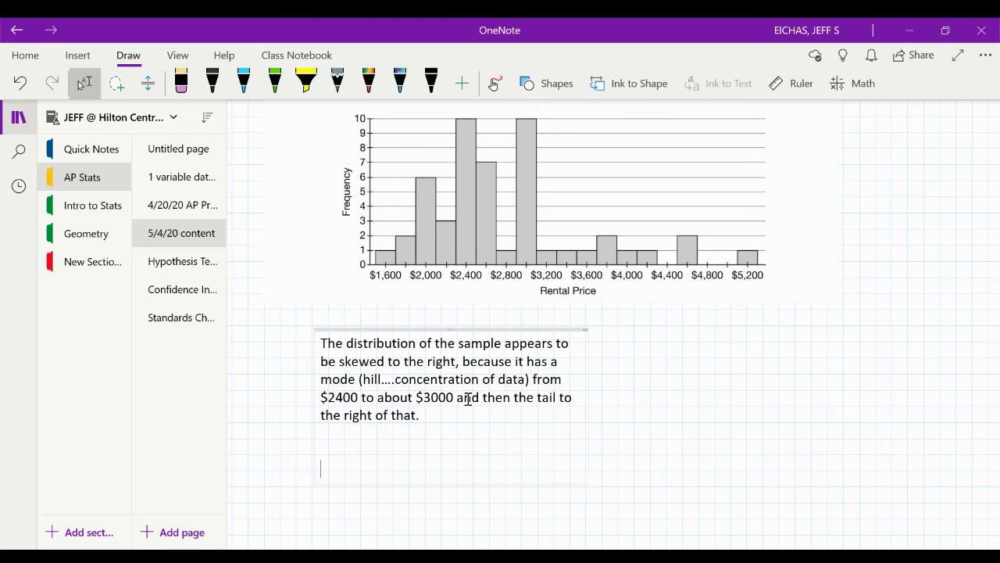
Type 'Center is around $2800 (middle of that concentration of data) and the' on the new line.
type("Center is")
type("around $")
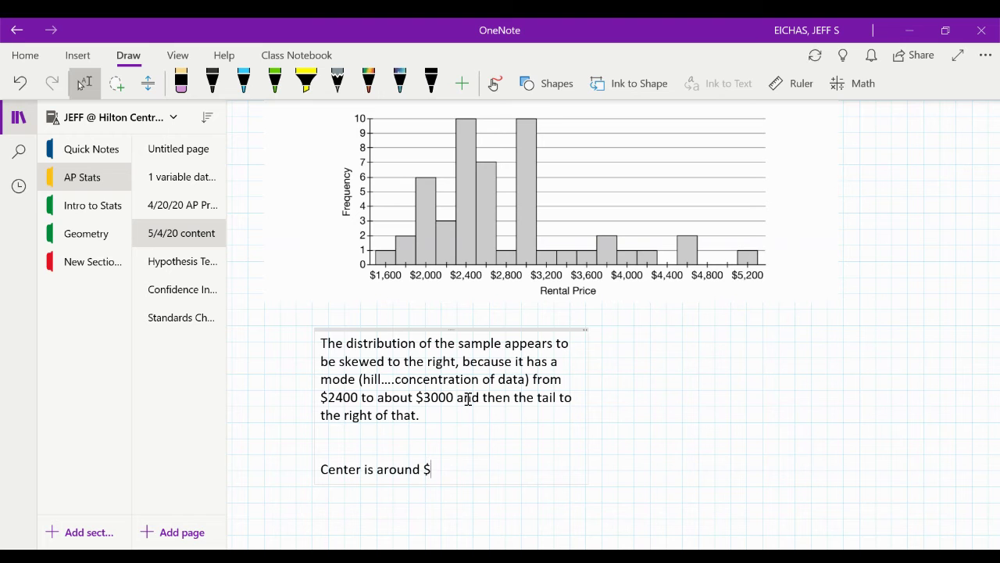
type("2800 (middle of that concentration of data) and")
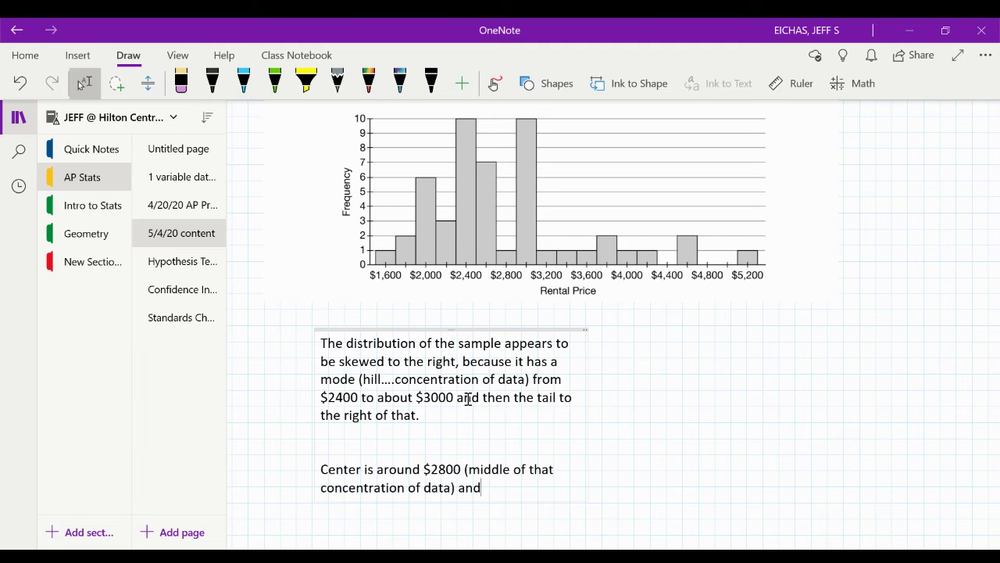
type(" the")
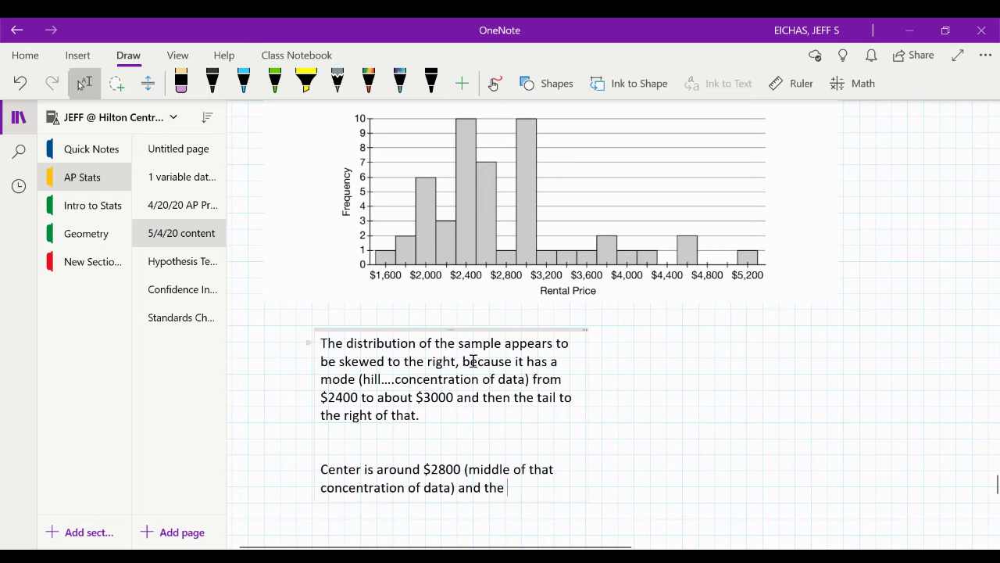
Insert the heading 'Shape, center, and spread (describes distributions)' above the answer, followed by a blank line.
left_click(321, 350)
key("Return")
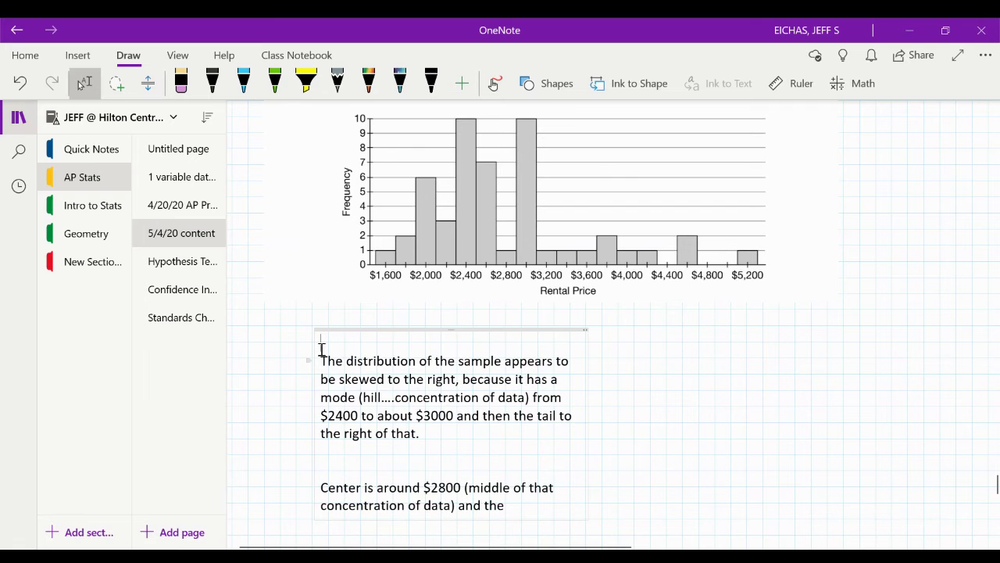
type("Shape, center, and spread")
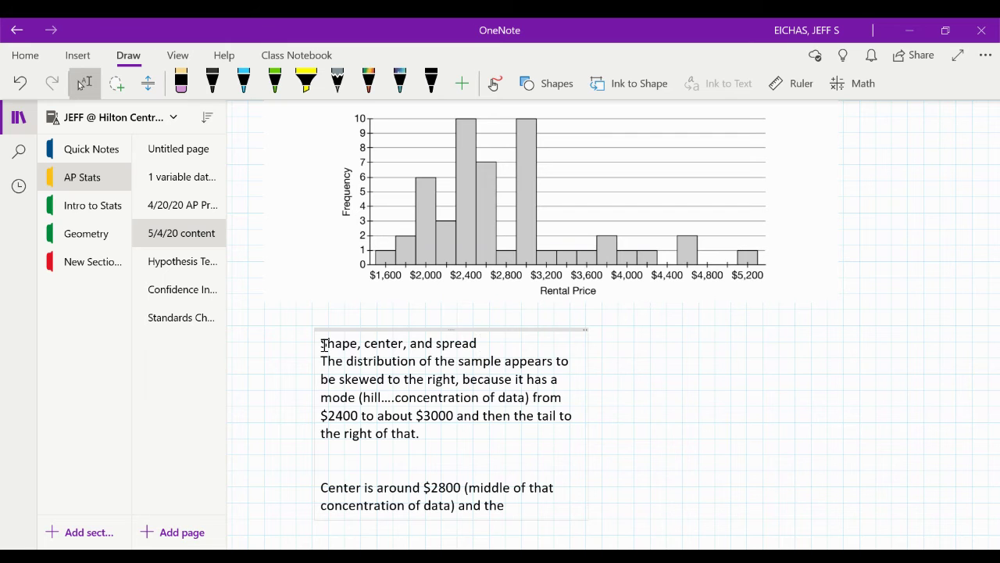
type(" (describes distri")
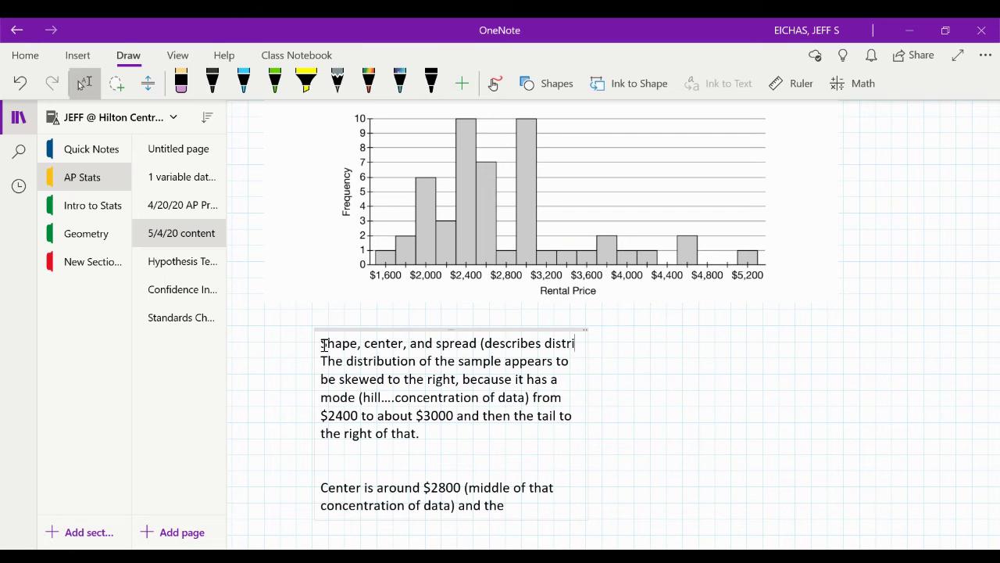
type("butions)")
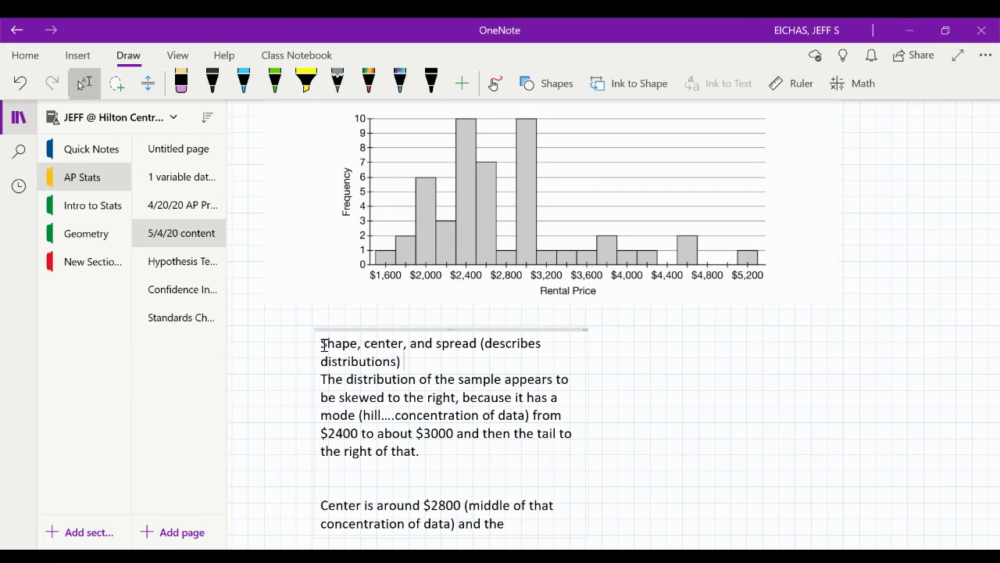
key("Return")
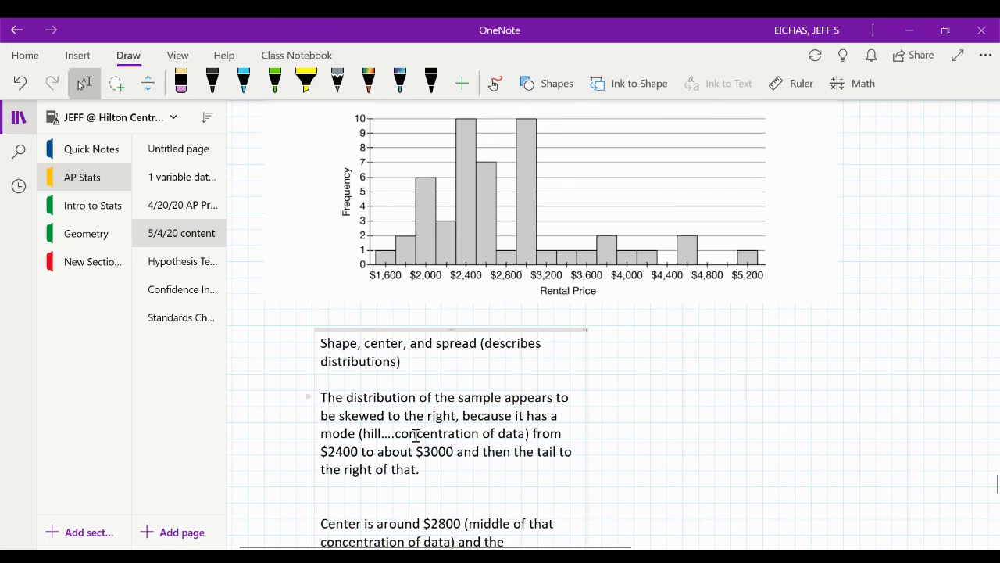
Add 'So it is safe to assume the population… is skewed right, centered around $2800 (median), and a spread of'.
scroll(416, 435, "down", 1)
scroll(416, 435, "down", 1)
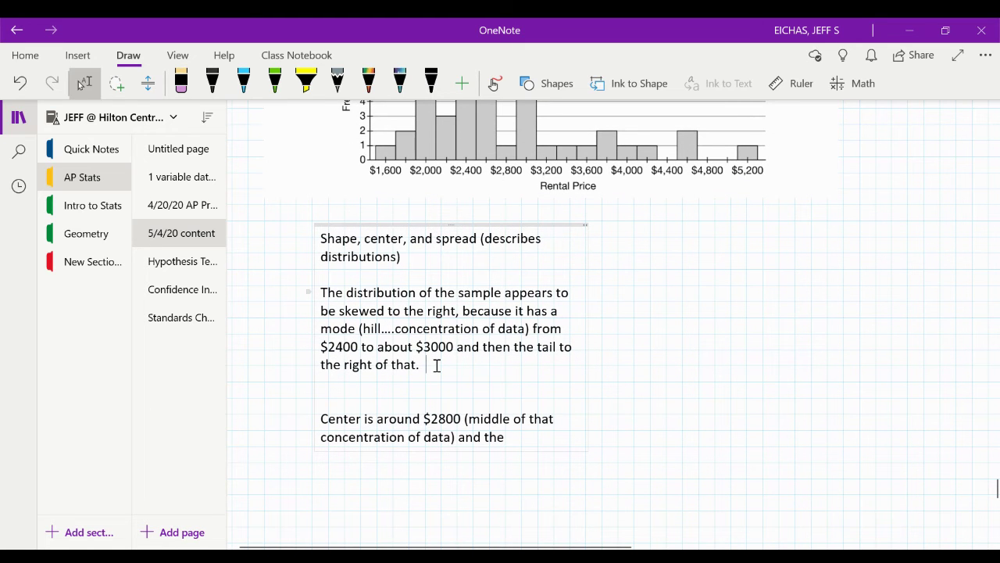
type("So is")
key("BackSpace")
type("t.  So it is safe a")
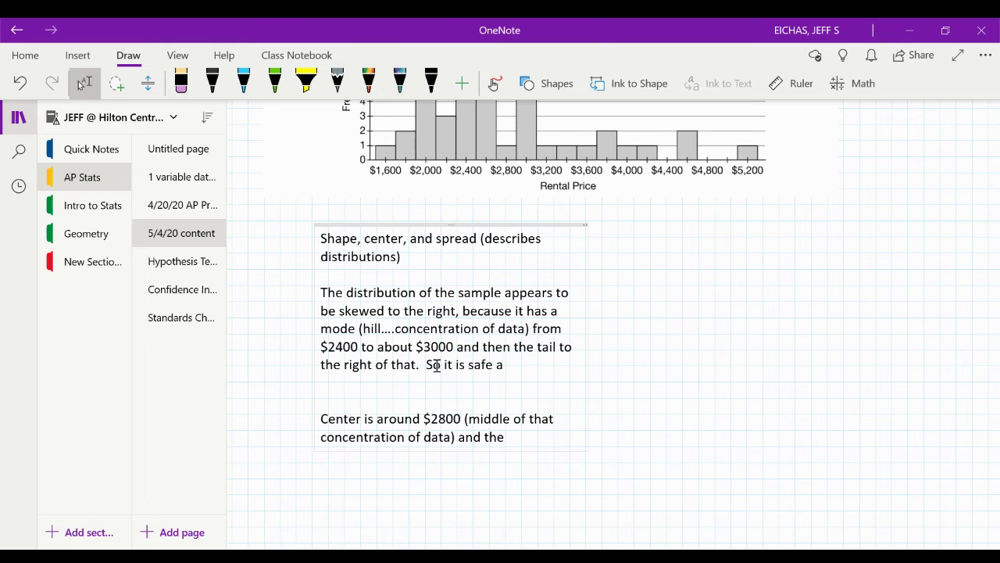
key("BackSpace")
type("to assume the")
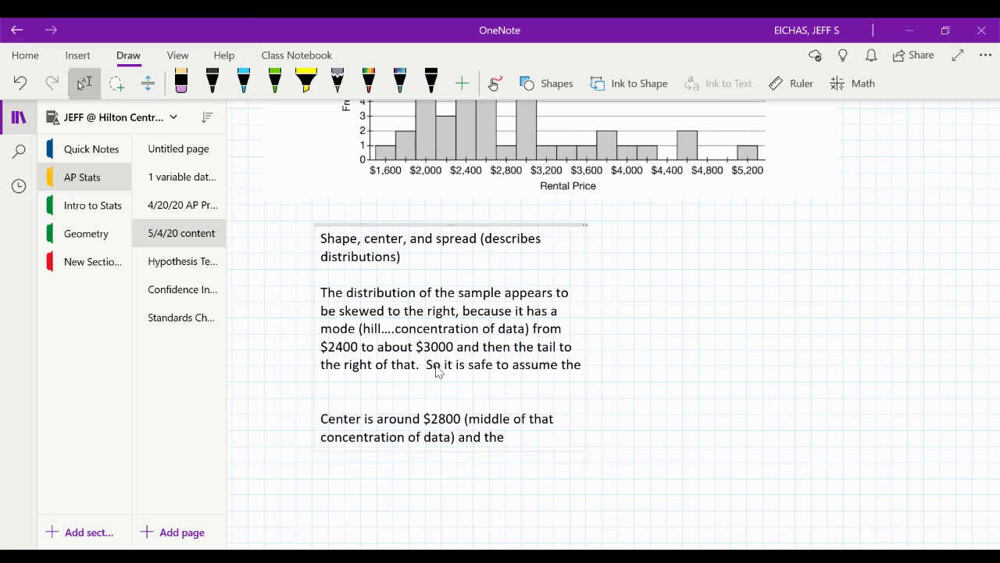
type(" population")
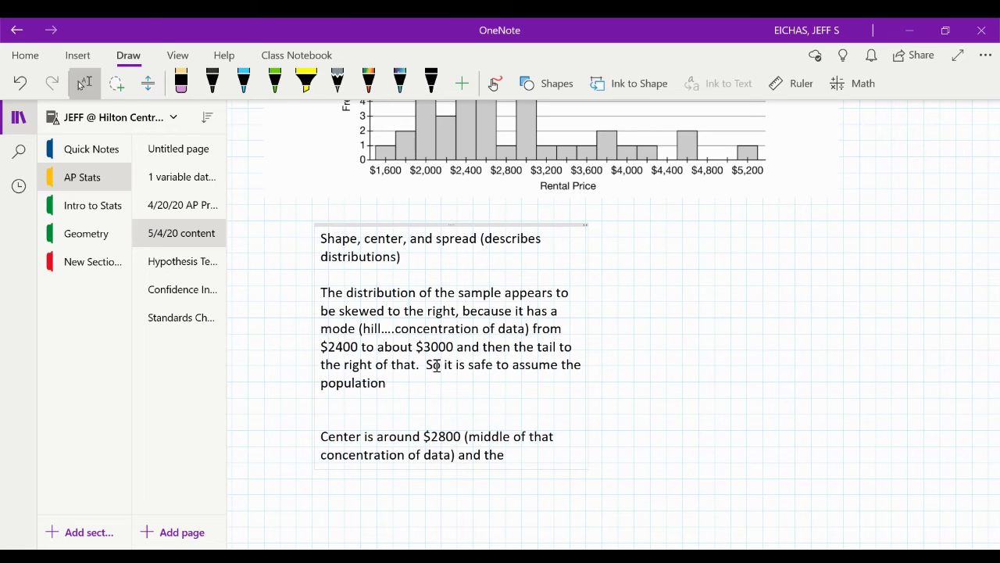
type(" the sample is from has")
key("BackSpace")
key("BackSpace")
key("BackSpace")
type("has a shape that")
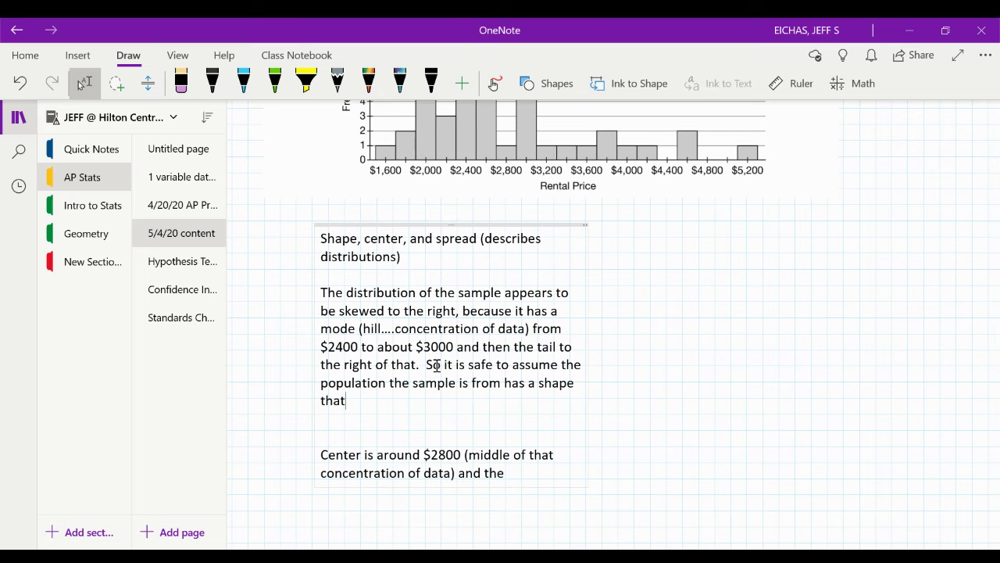
type(" is skewed right, cente")
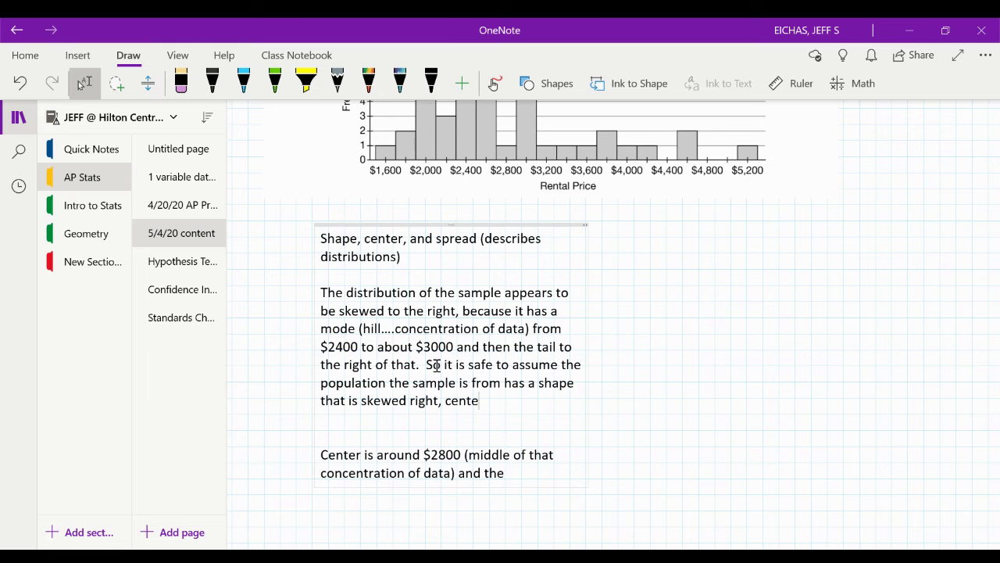
type("red aroun")
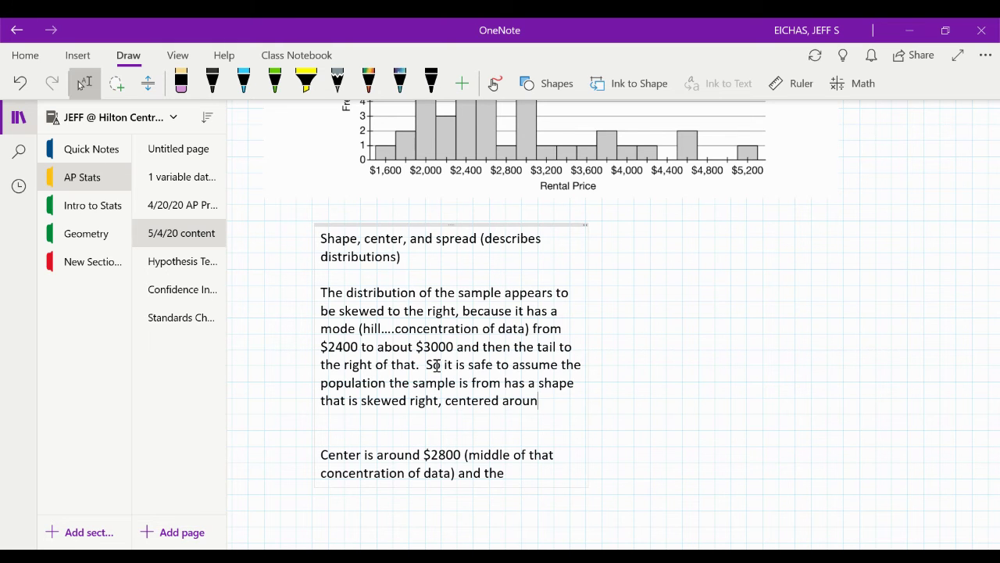
type("d 28")
key("BackSpace")
key("BackSpace")
type("$2800 w")
key("BackSpace")
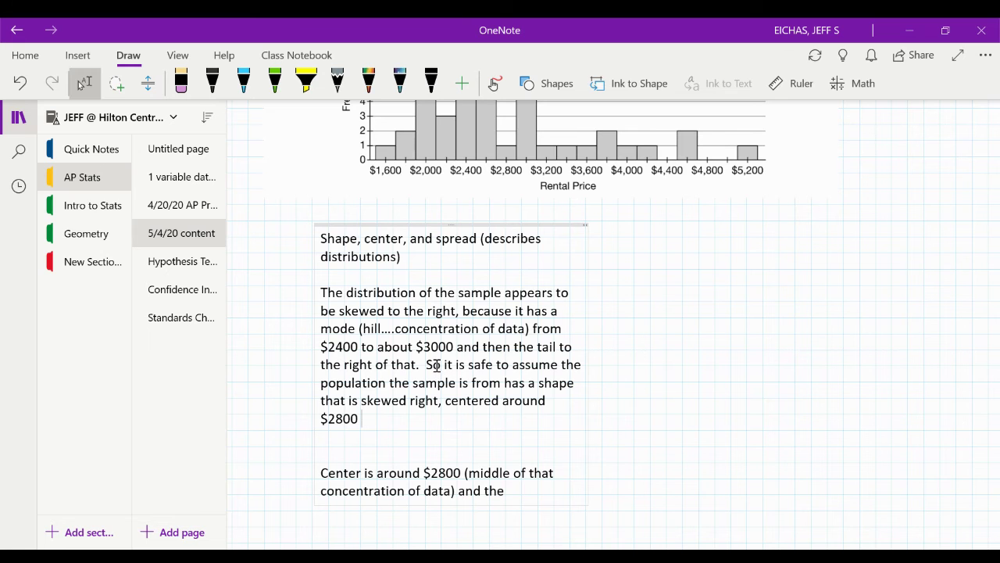
type("(media")
type("n),")
key("BackSpace")
key("BackSpace")
type("and a spread of")
Give the spread as 'about $1000 (IQR)', noting Q1 ~ $2200 and Q3 ~ $3200.
scroll(436, 365, "up", 1)
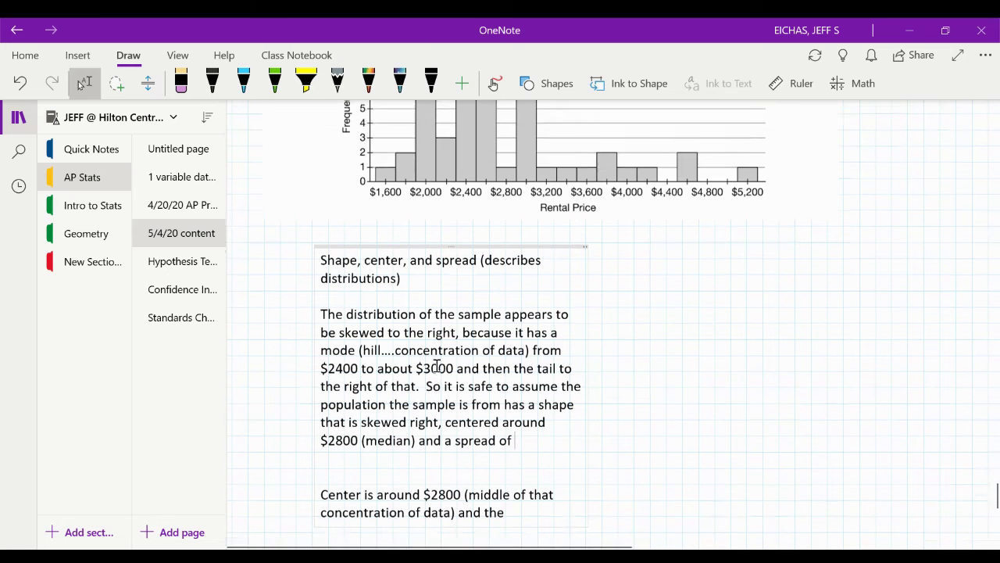
type("about $100")
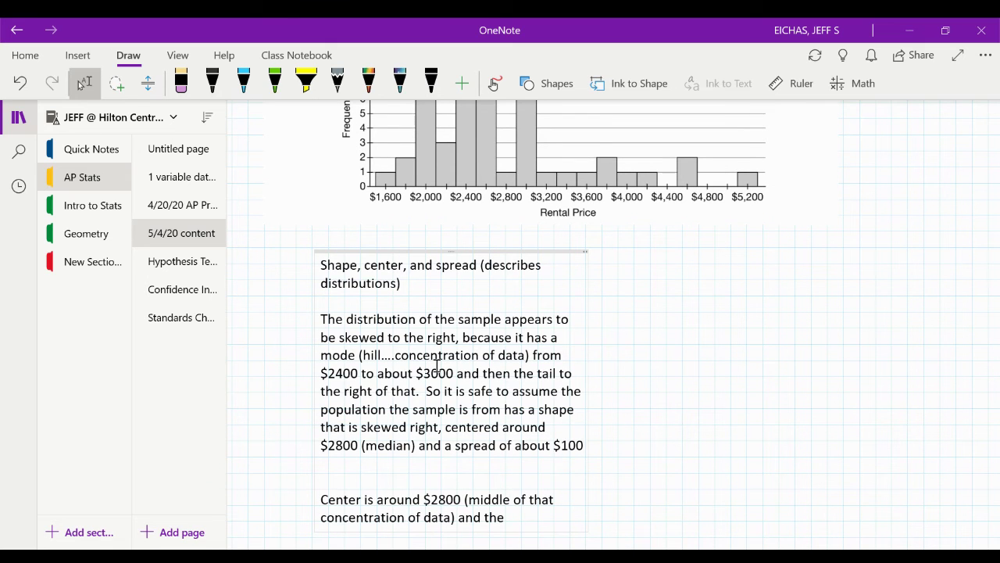
type("0....")
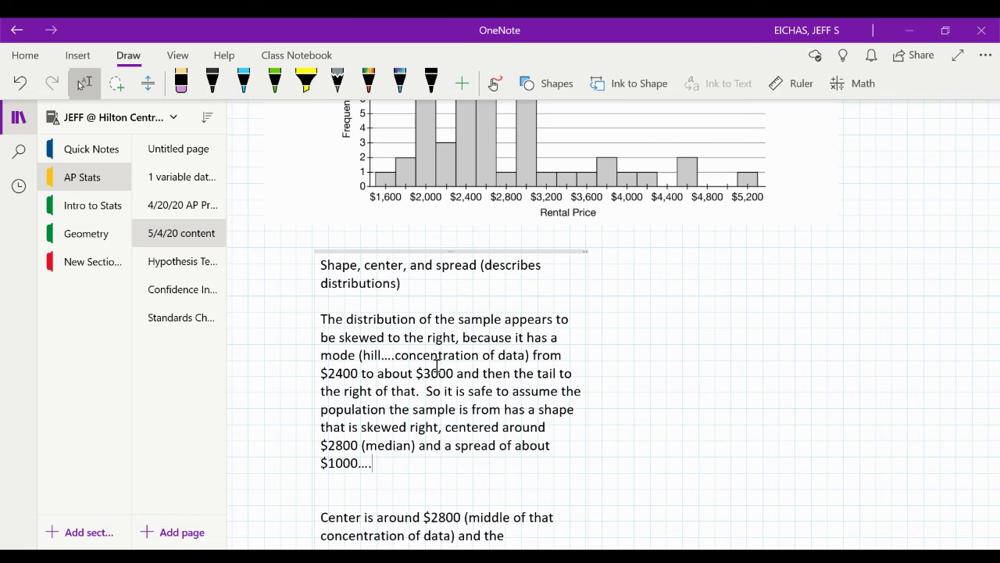
type("Q1")
type("~ $2")
key("BackSpace")
key("BackSpace")
type("$2200 and")
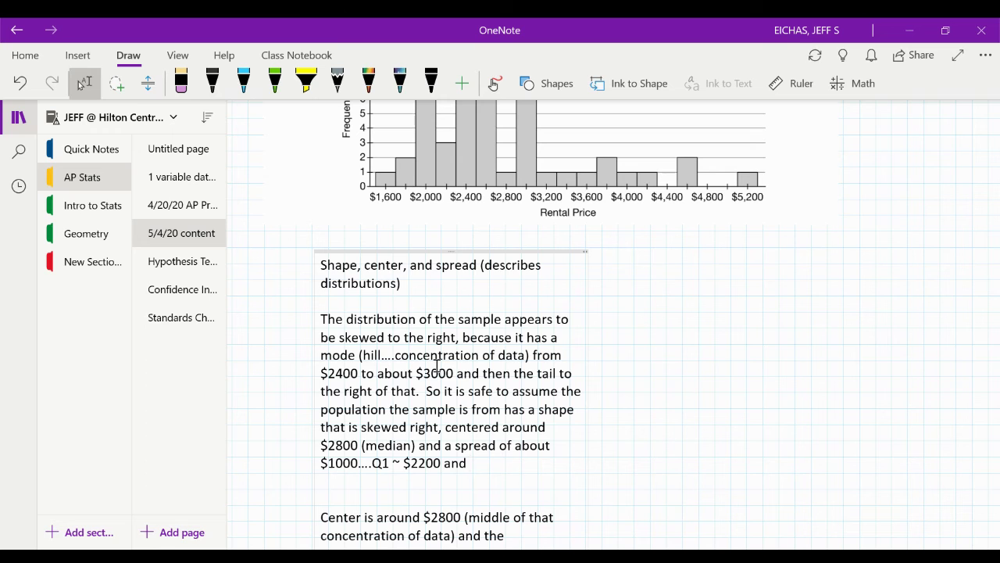
type(" Q3 ~ $3200.")
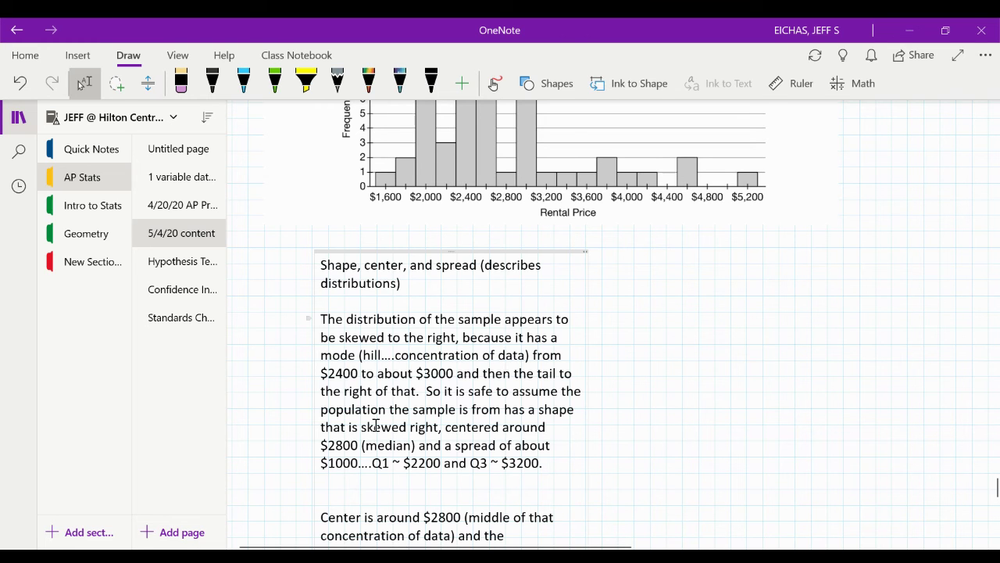
scroll(377, 425, "down", 1)
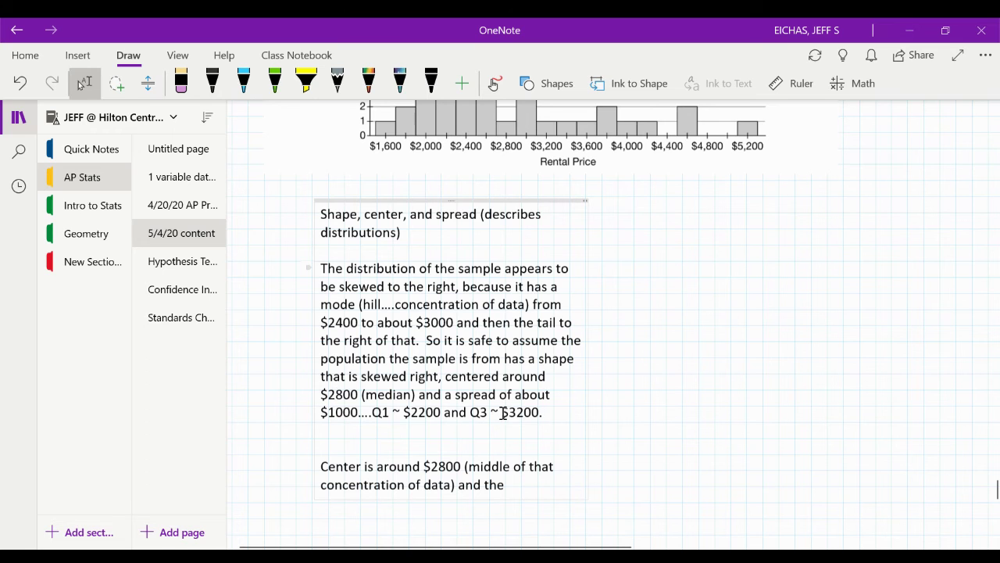
left_click(359, 412)
type("(IQR)")
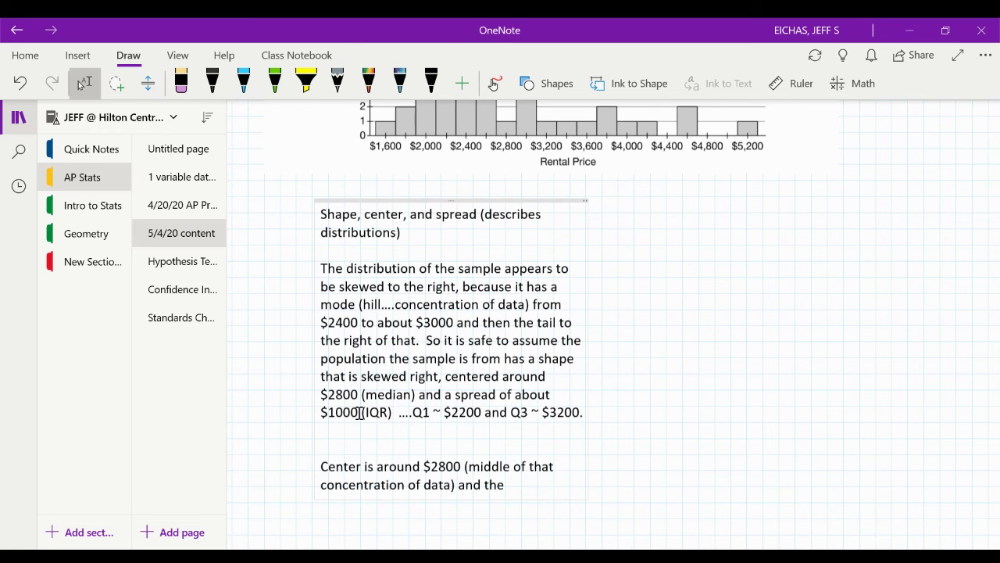
Delete the separate 'Center is around $2800' paragraph.
scroll(359, 413, "down", 3)
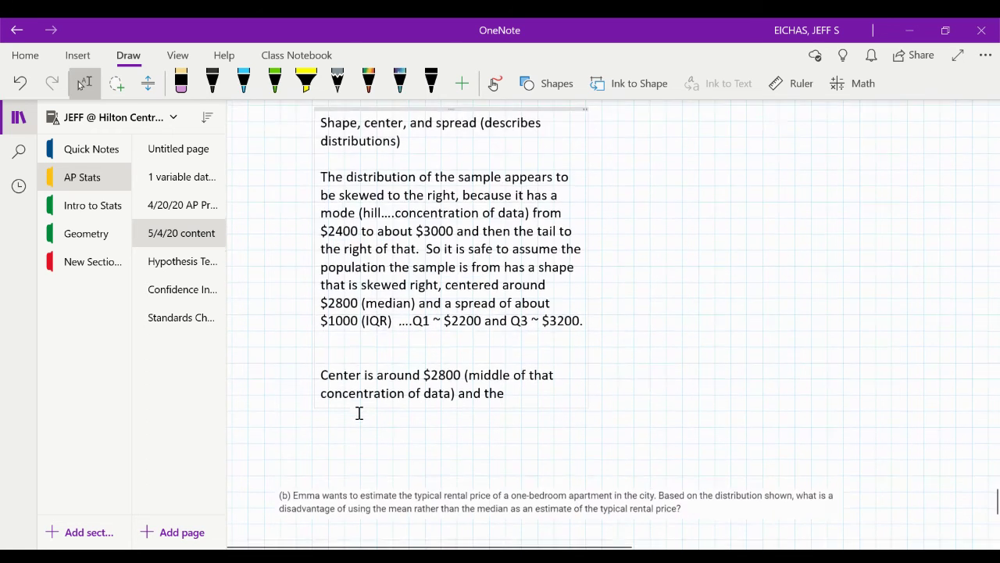
left_click_drag(322, 374, 542, 395)
key("BackSpace")
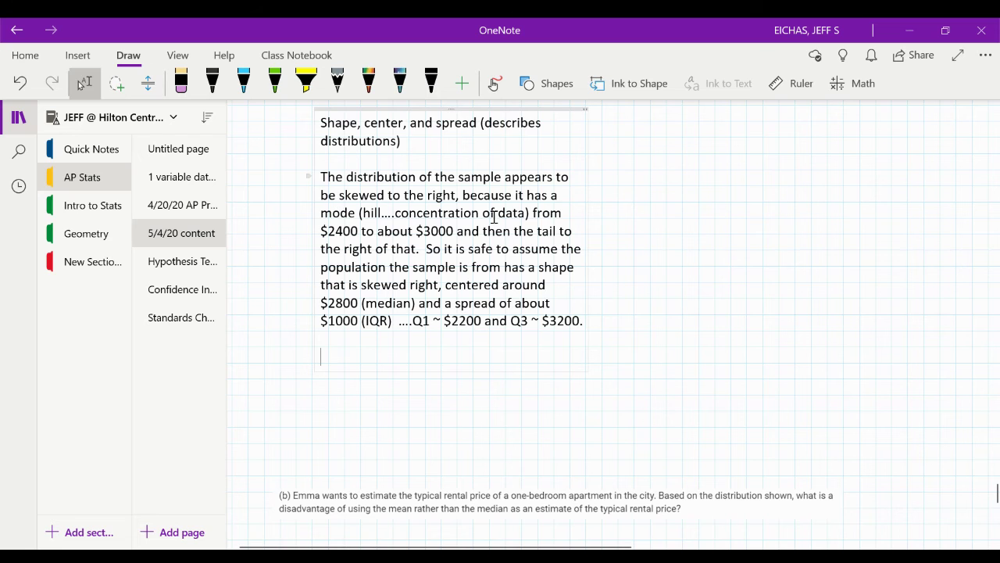
Delete the 'Mean is NOT…' paragraph below question (b), leaving empty space.
scroll(495, 217, "up", 2)
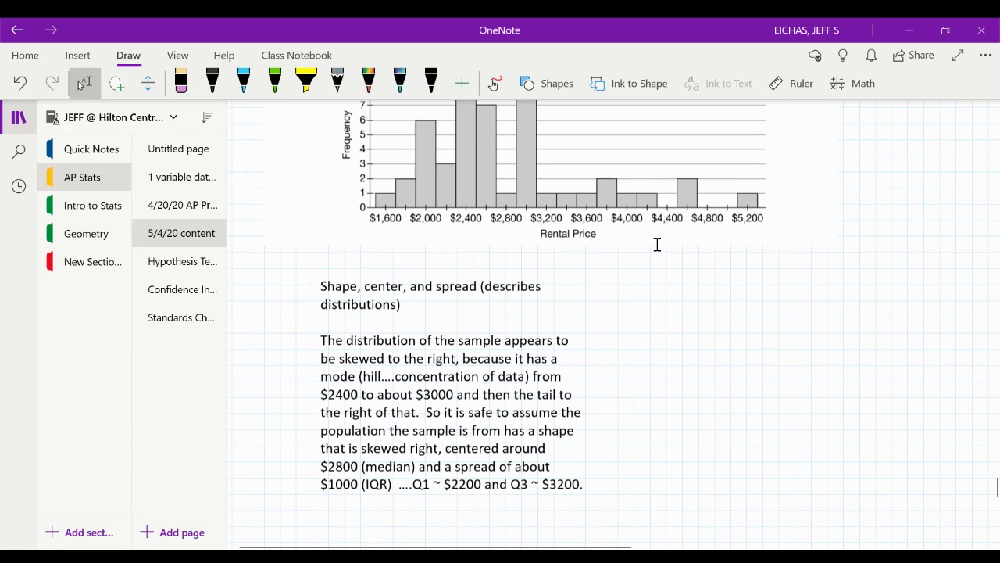
scroll(657, 245, "down", 3)
scroll(658, 245, "down", 6)
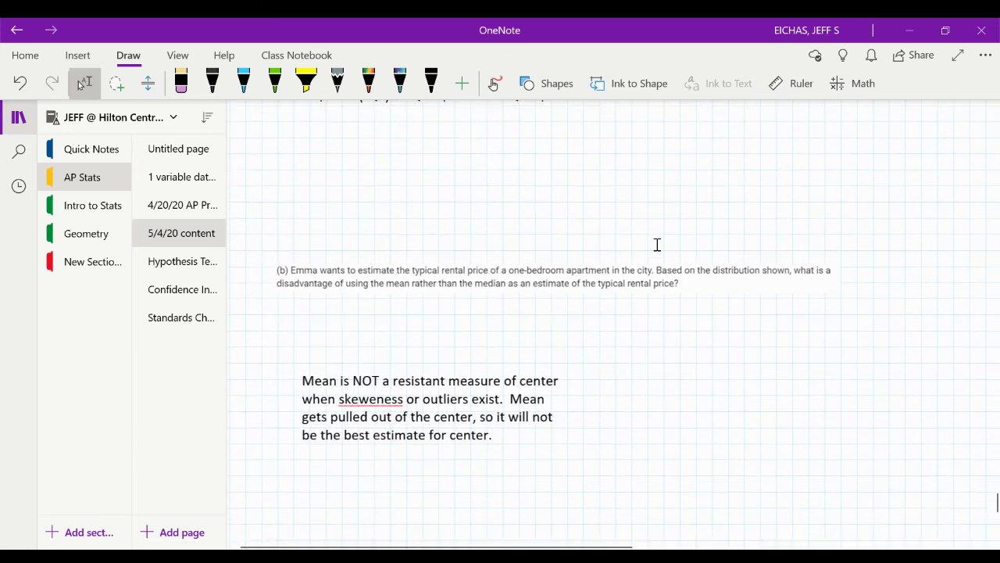
left_click_drag(304, 401, 542, 450)
key("Delete")
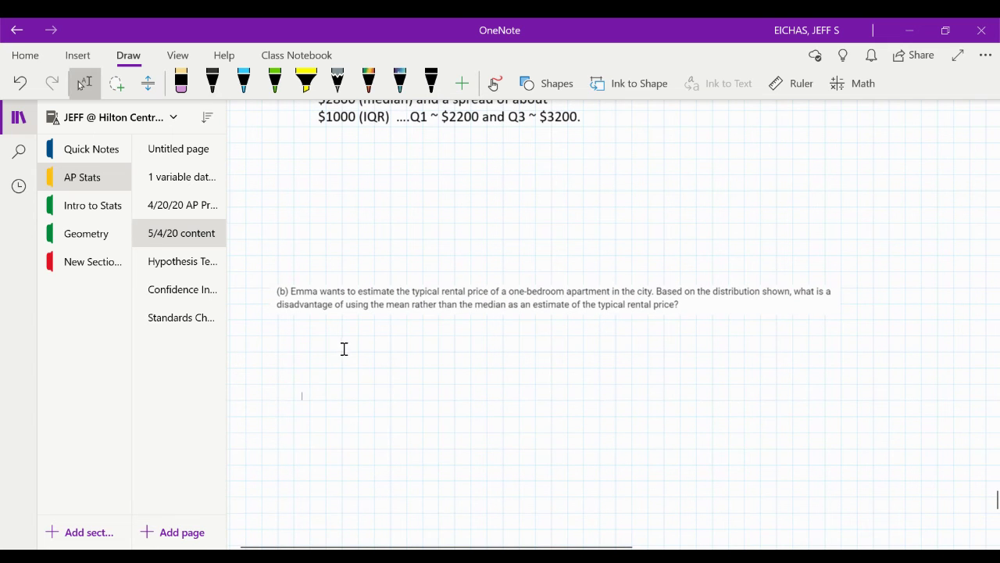
left_click(315, 296)
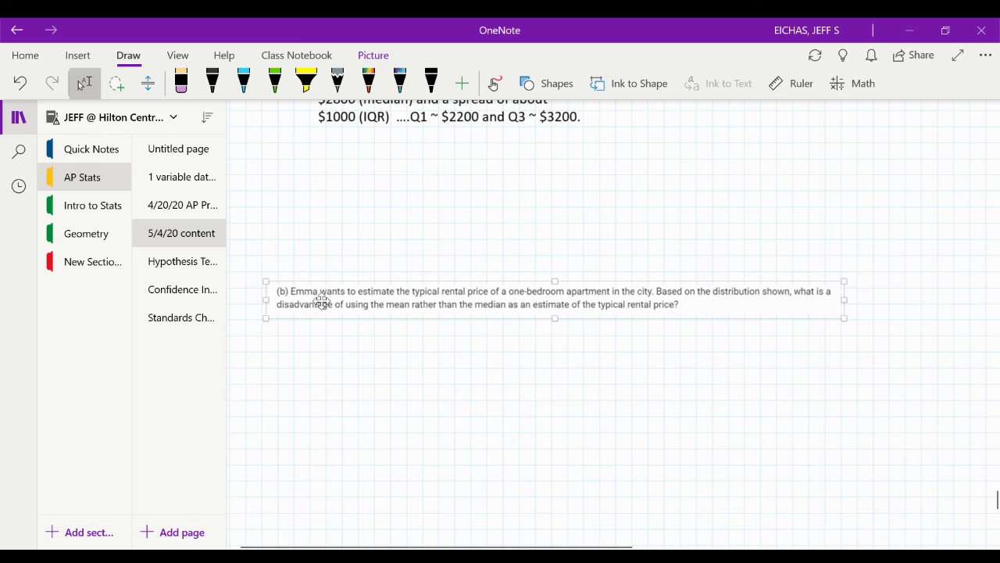
Scroll up over the part (a) answer, then back down to show question (b) and the space below it.
scroll(526, 255, "up", 5)
scroll(526, 255, "down", 2)
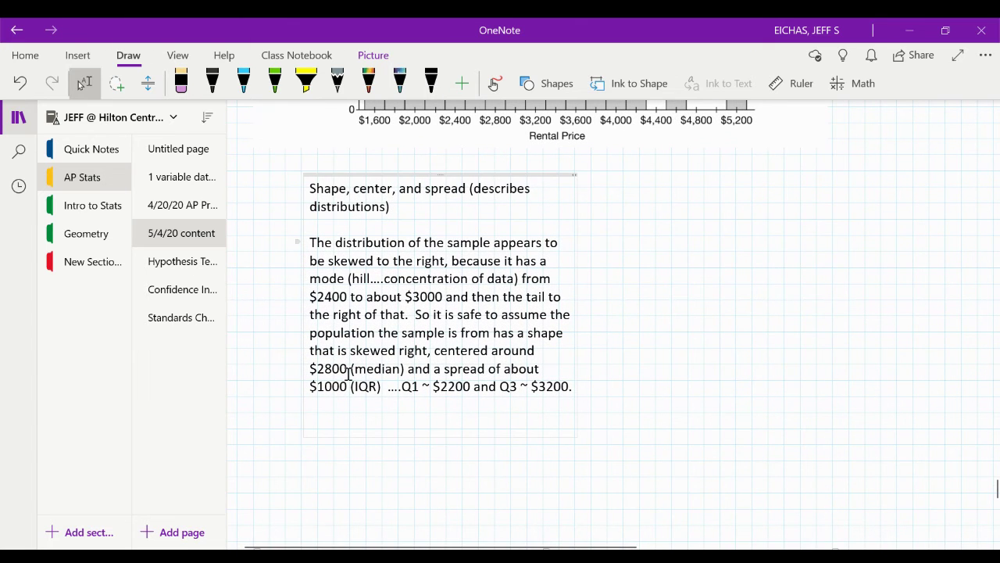
scroll(467, 371, "up", 1)
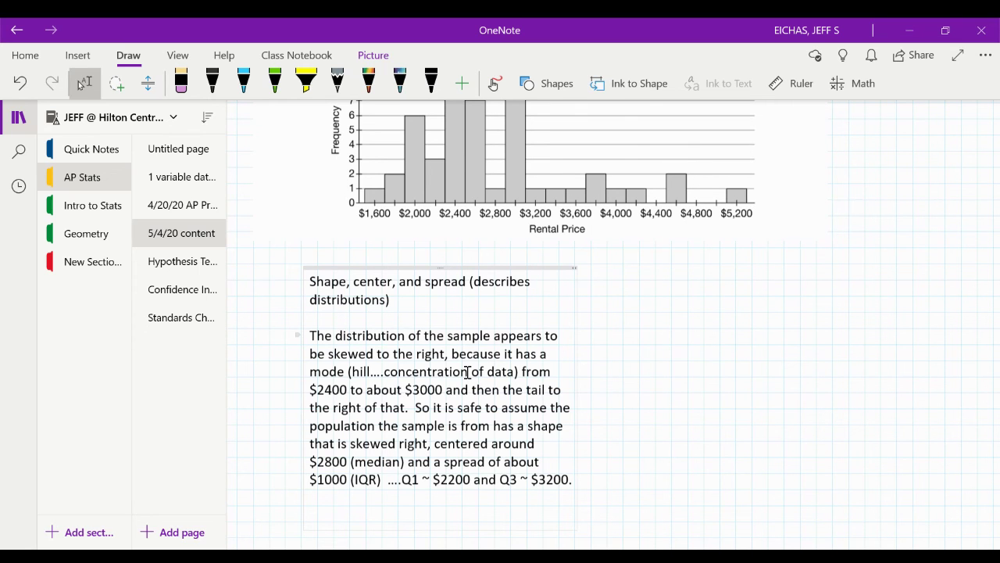
scroll(560, 223, "up", 1)
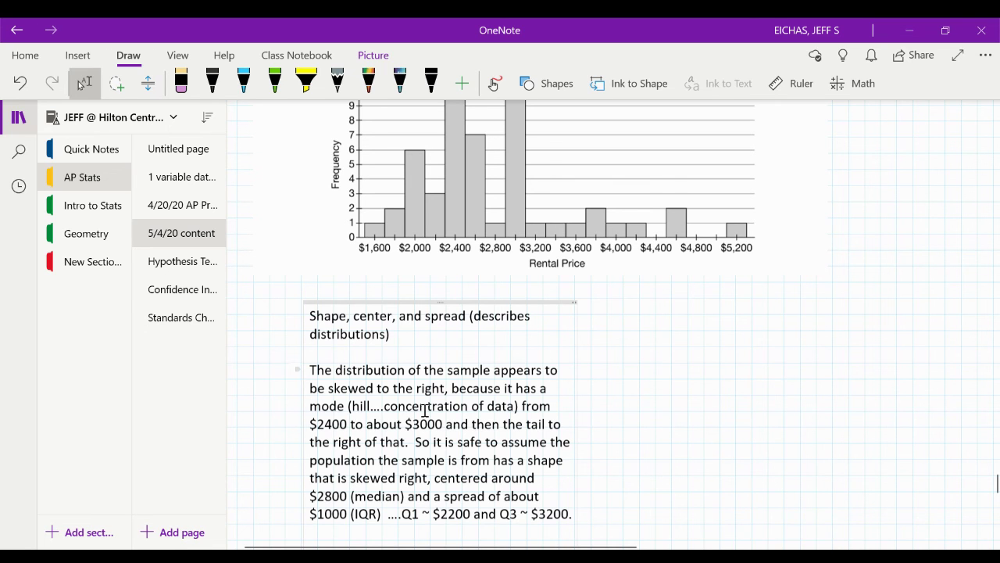
scroll(425, 391, "up", 1)
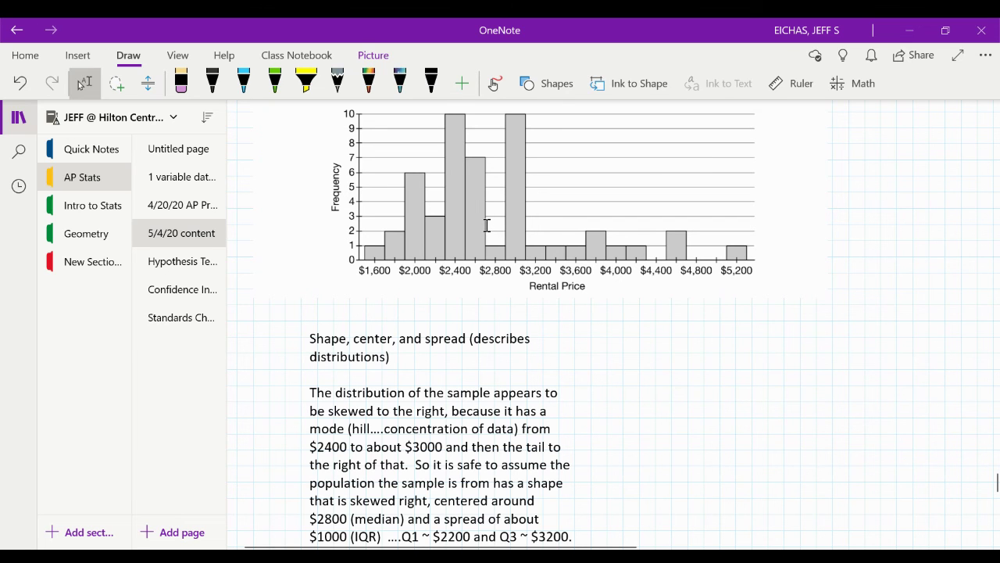
scroll(487, 226, "up", 1)
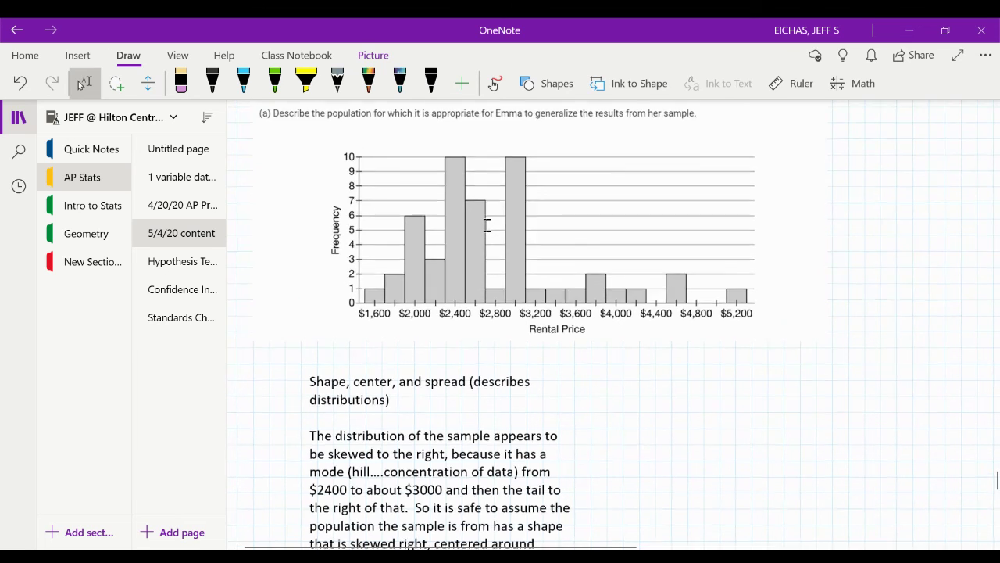
scroll(486, 225, "down", 1)
scroll(486, 225, "down", 5)
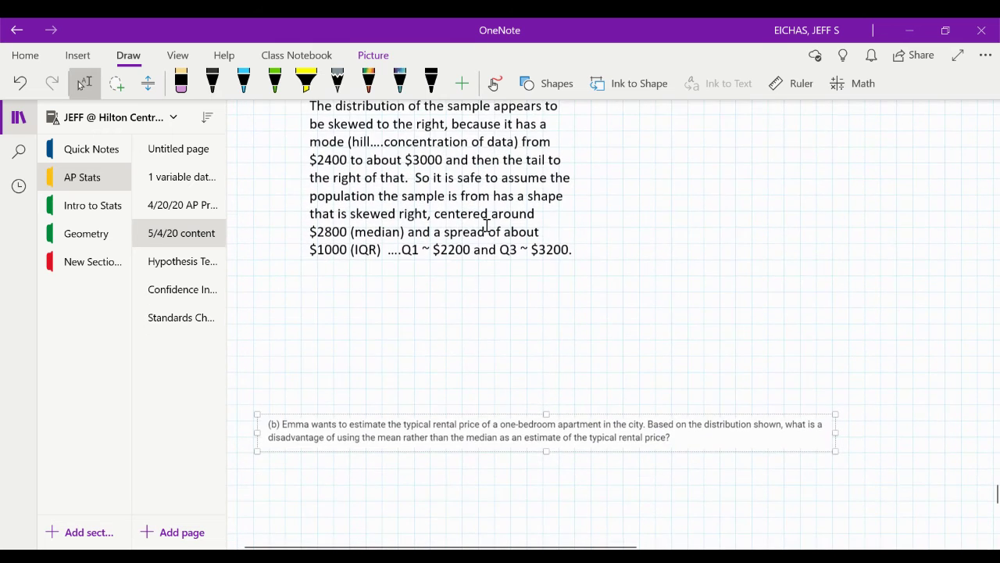
scroll(487, 225, "down", 2)
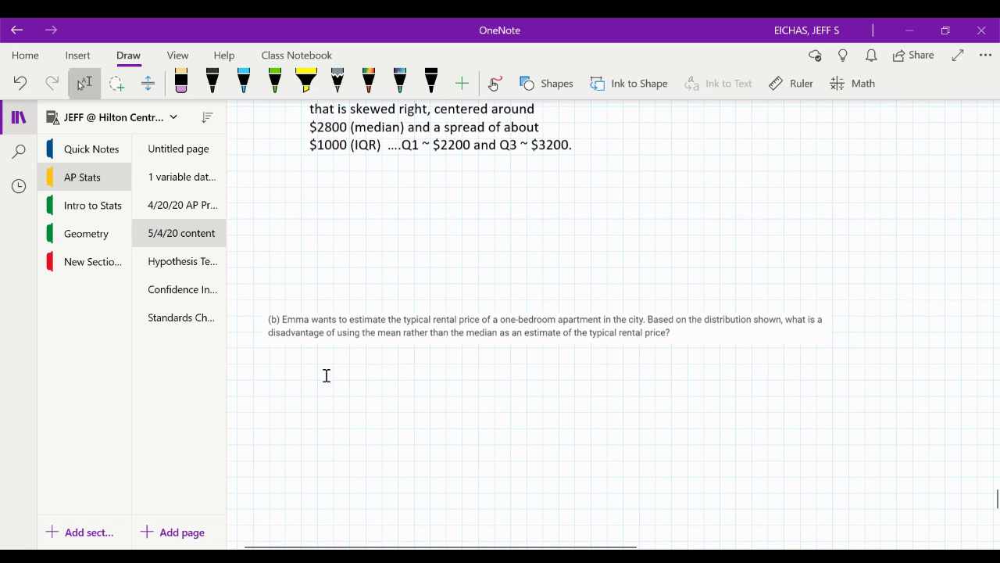
Set the text size below question (b) to 26, correcting an accidental 18.
right_click(295, 381)
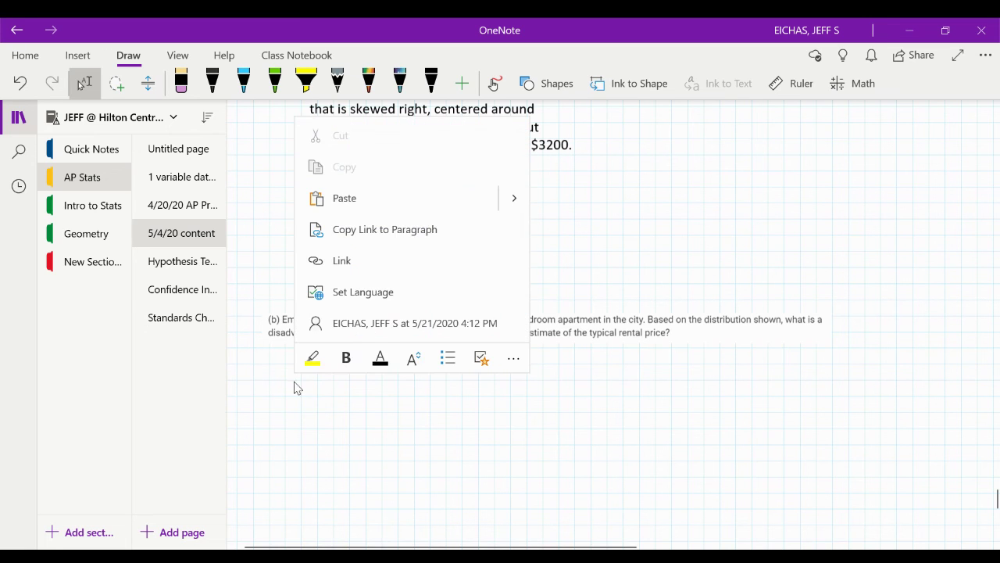
left_click(413, 358)
scroll(423, 458, "down", 3)
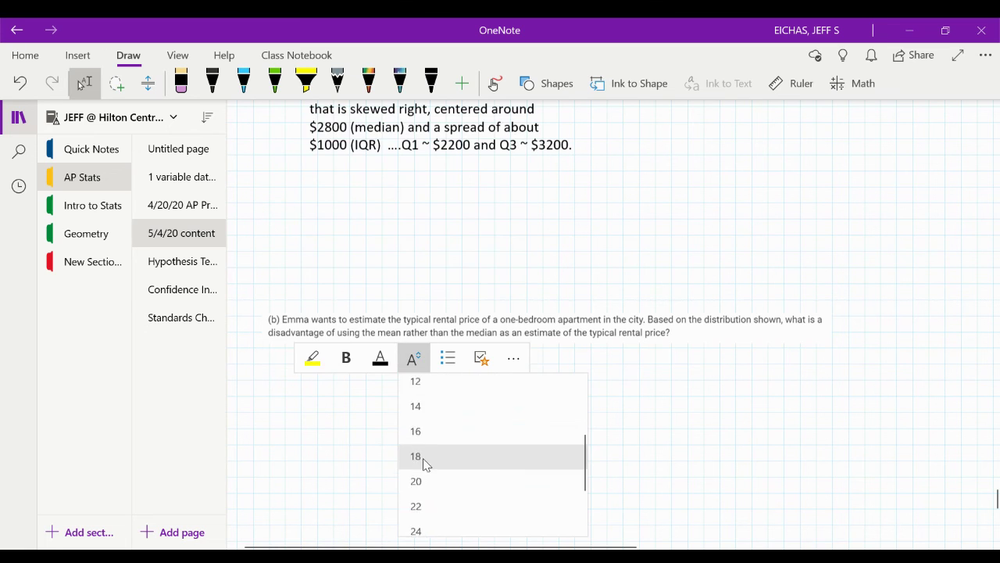
left_click(424, 461)
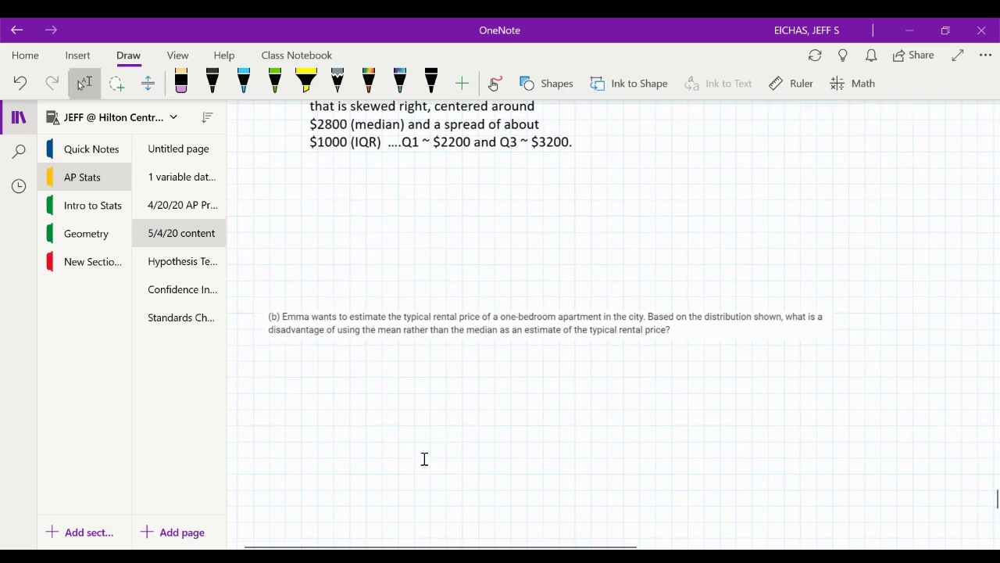
right_click(291, 378)
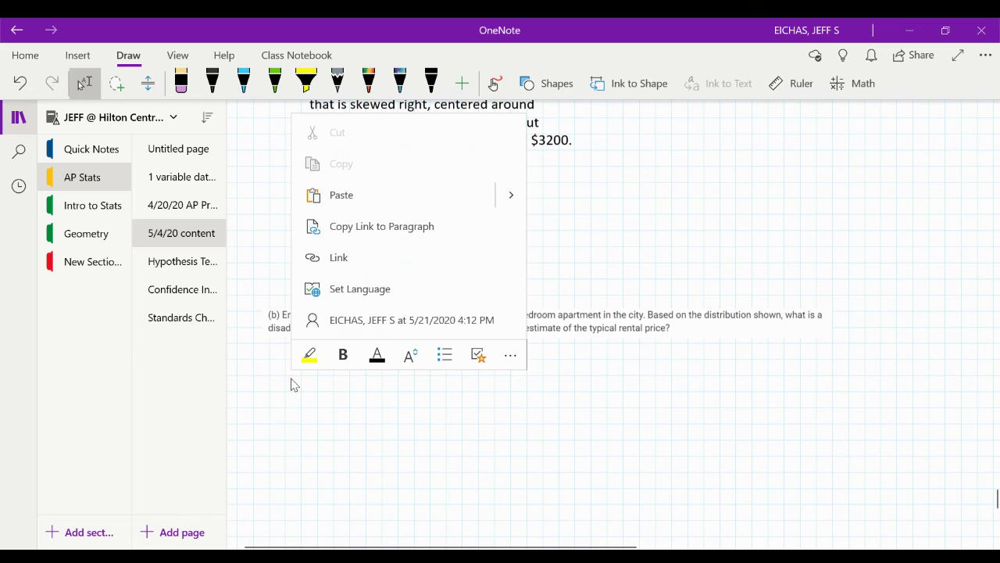
left_click(410, 356)
scroll(434, 438, "down", 3)
scroll(434, 438, "down", 3)
left_click(427, 423)
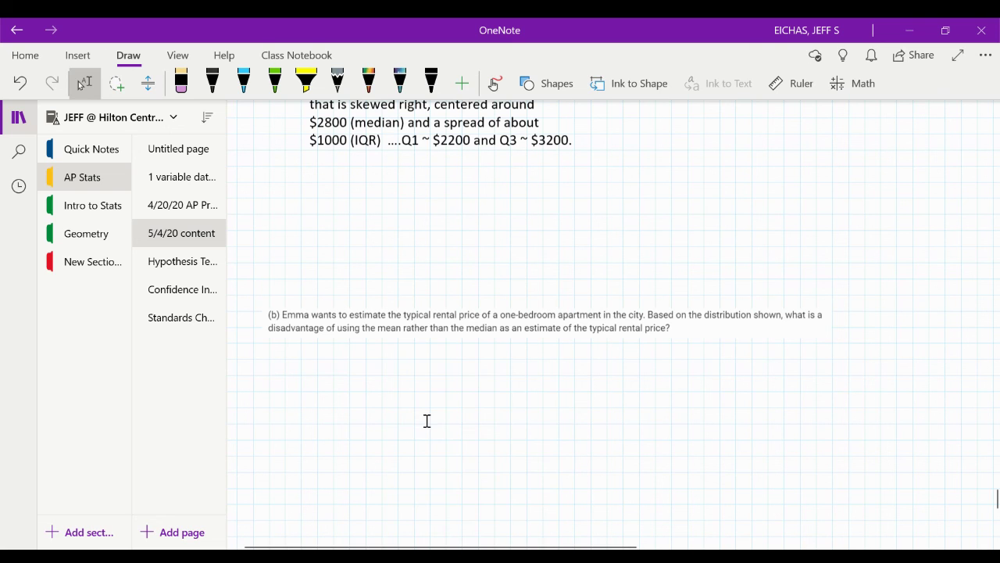
Type that in a skewed distribution the mean is pulled toward the tail, so it's not the best center estimate.
type("In a skew")
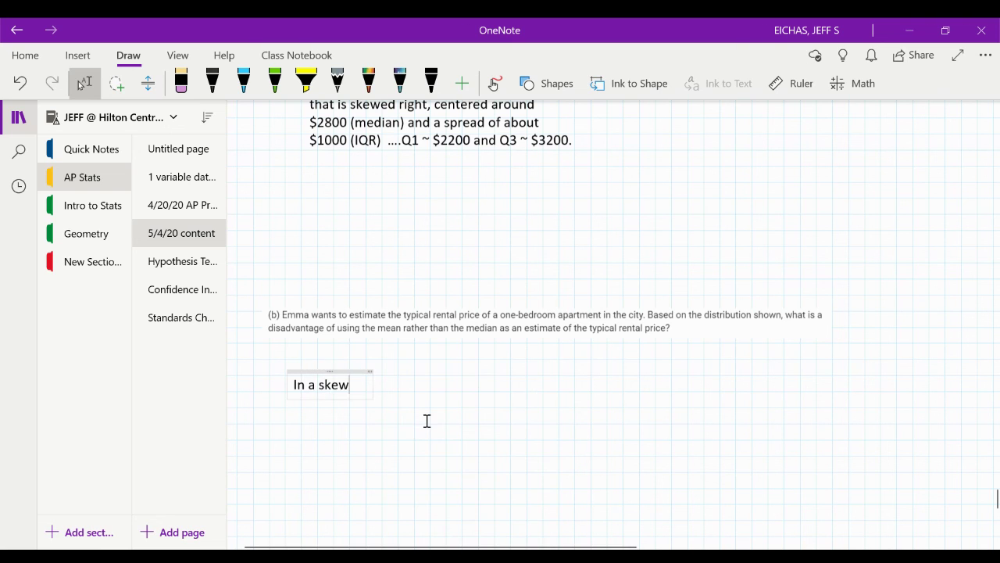
type("ed distri")
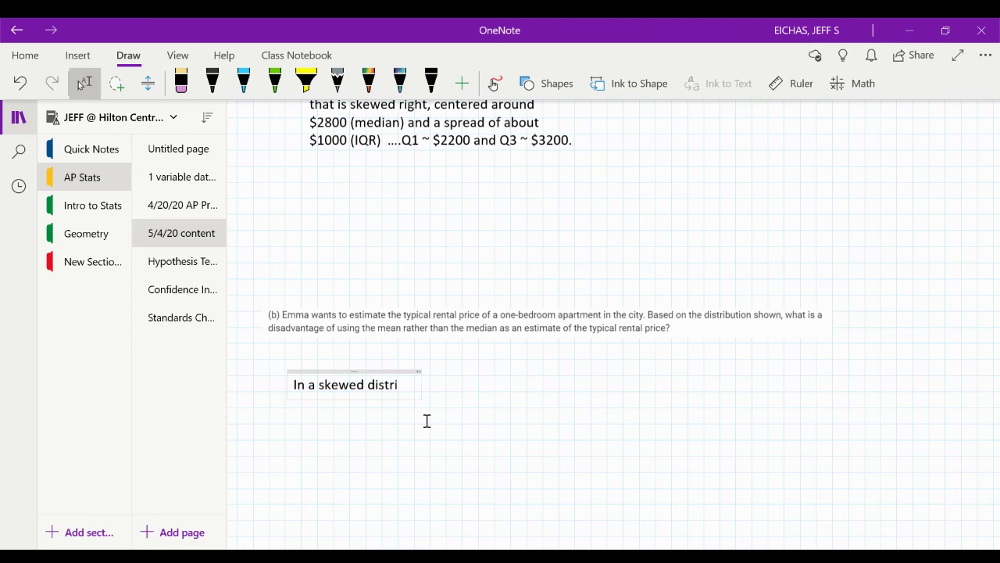
type("bution, the mean ")
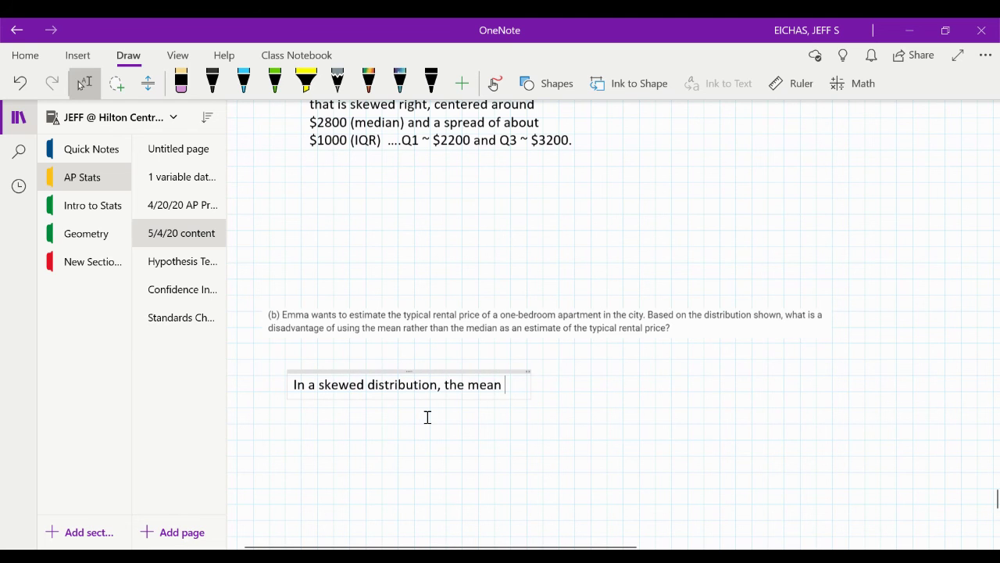
type("is pulled out of the cen")
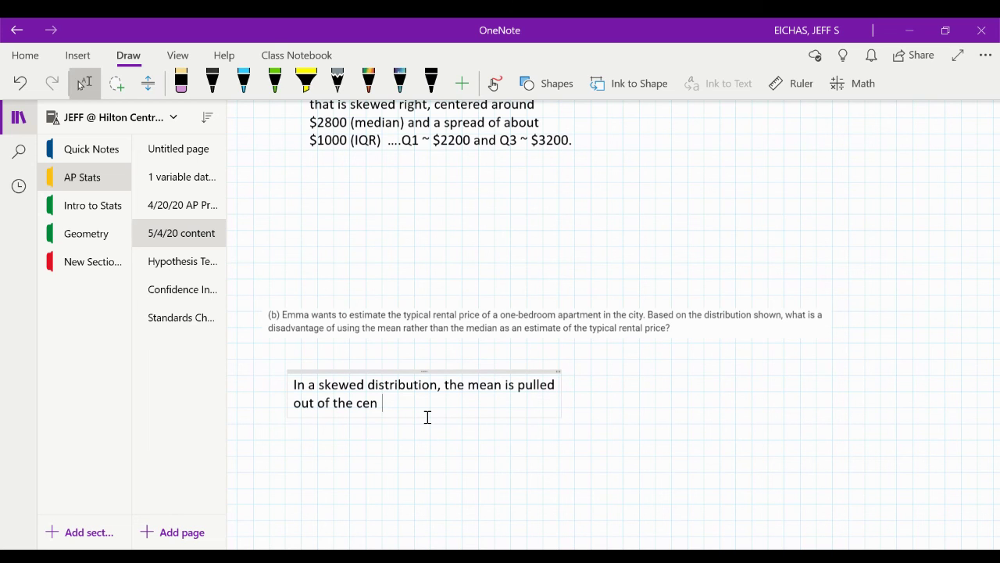
type("ter toward the tail, so the mean is ")
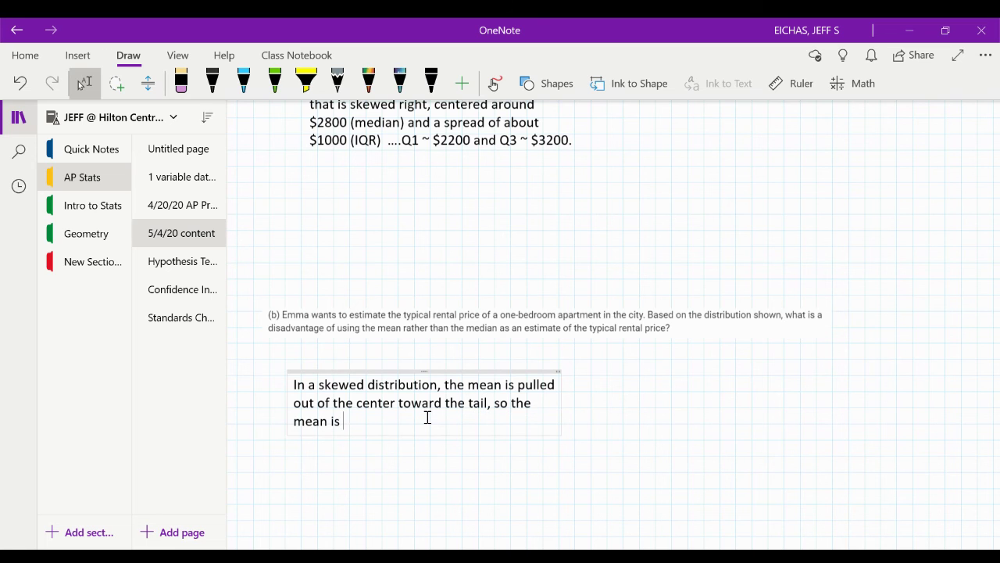
type("NOT a good e")
key("BackSpace")
key("BackSpace")
key("BackSpace")
key("BackSpace")
key("BackSpace")
key("BackSpace")
key("BackSpace")
type("the best estimeate for the cent")
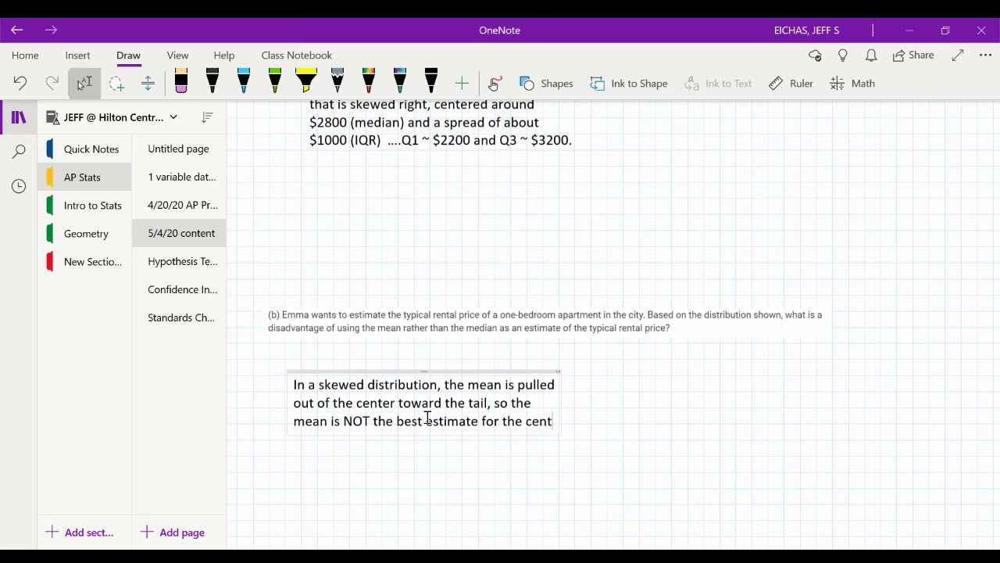
type("er of the dis")
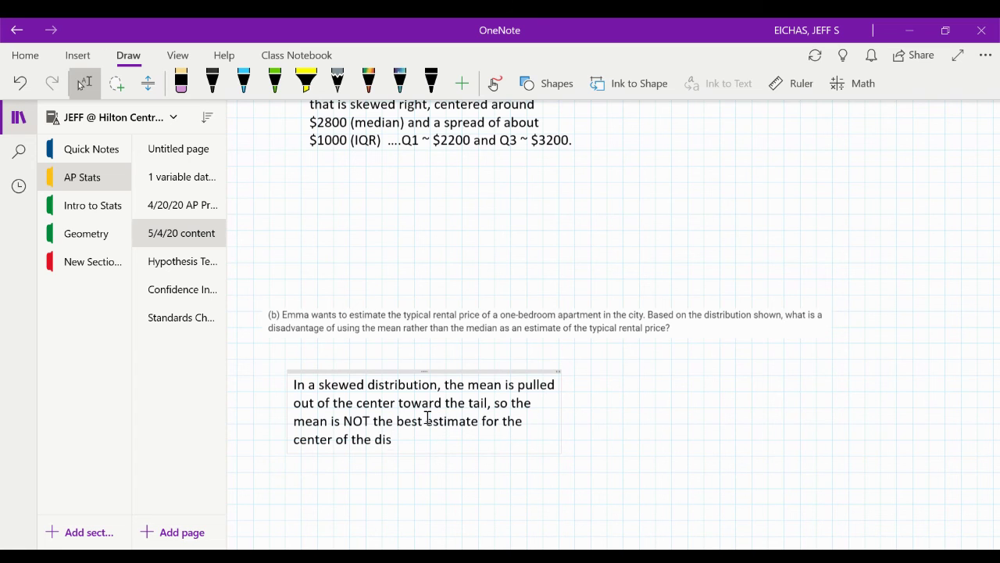
type("tribution....")
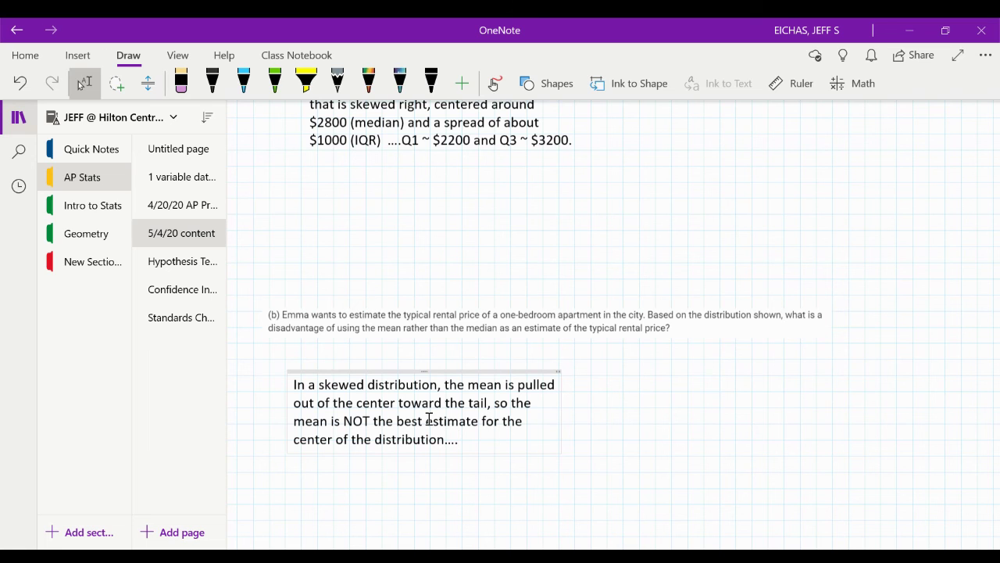
Add that most data is probably below the mean, misleading about typical one-bedroom rental prices in this city.
type("the mo")
type("jority of the dat")
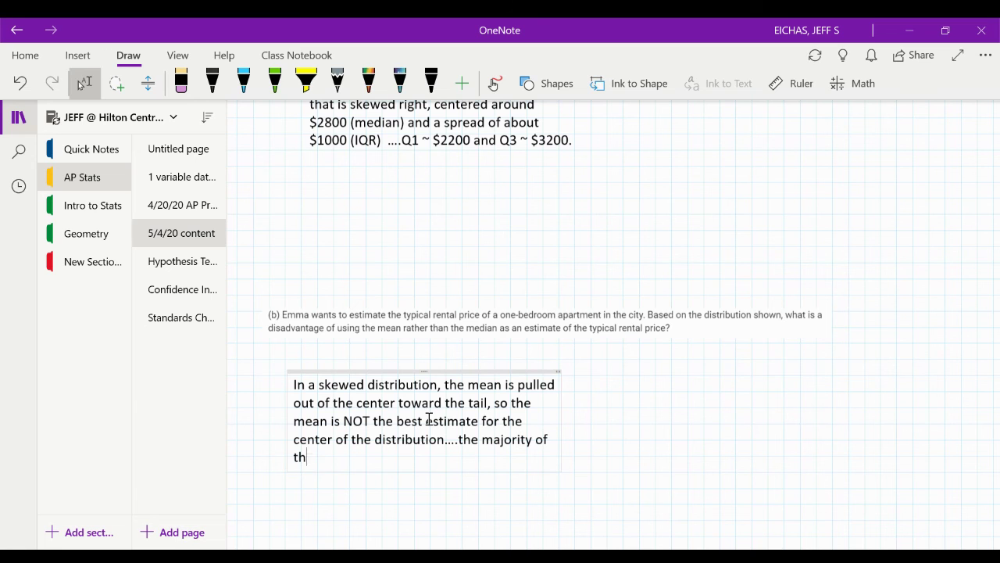
type("a is probabl")
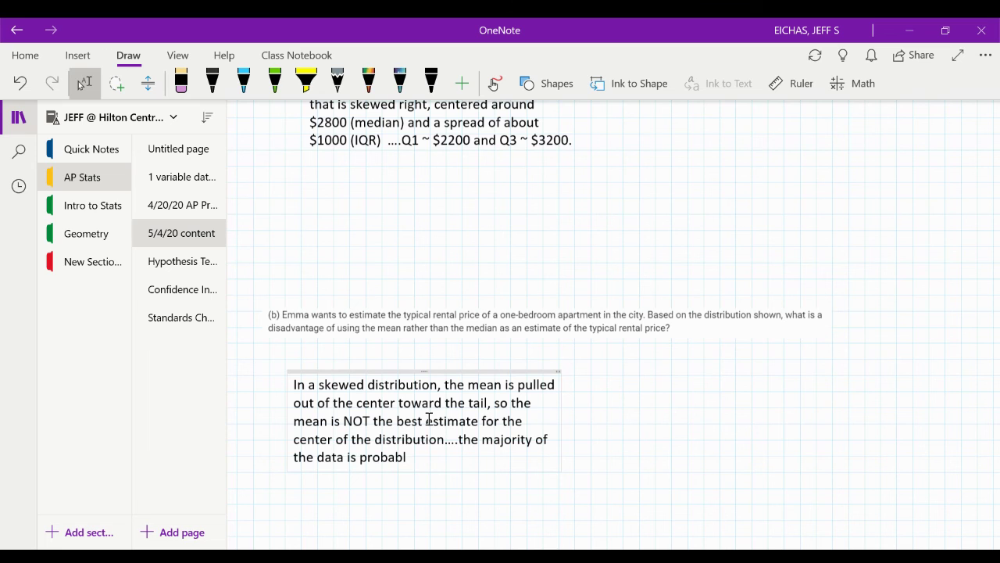
type("y going to be less than the ")
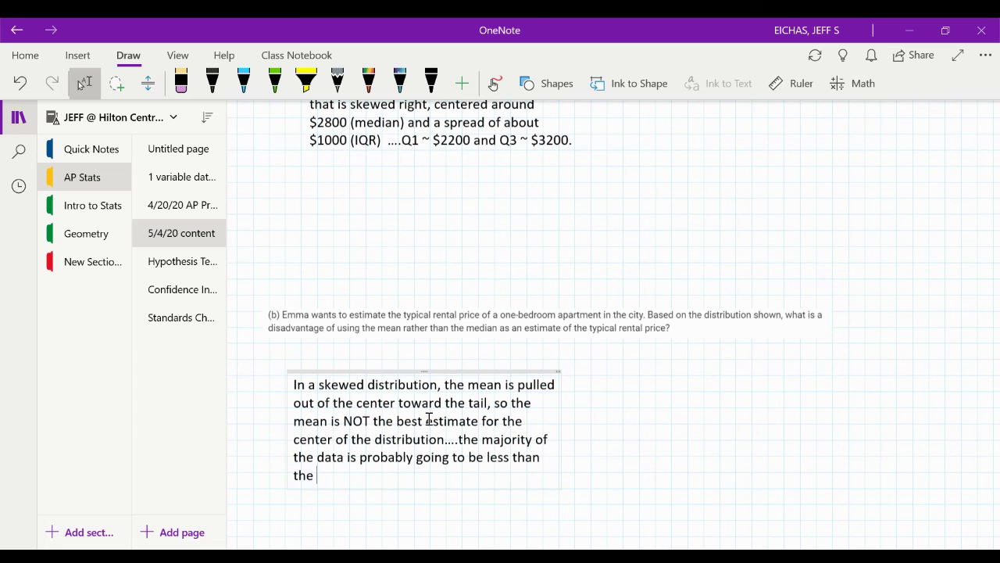
type("mean so using the ")
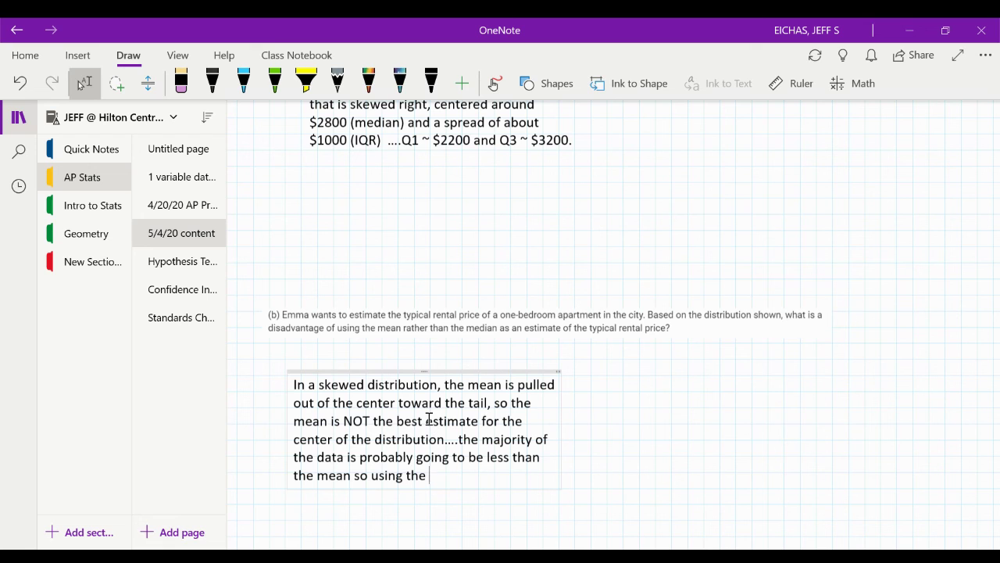
type("mean will mislead")
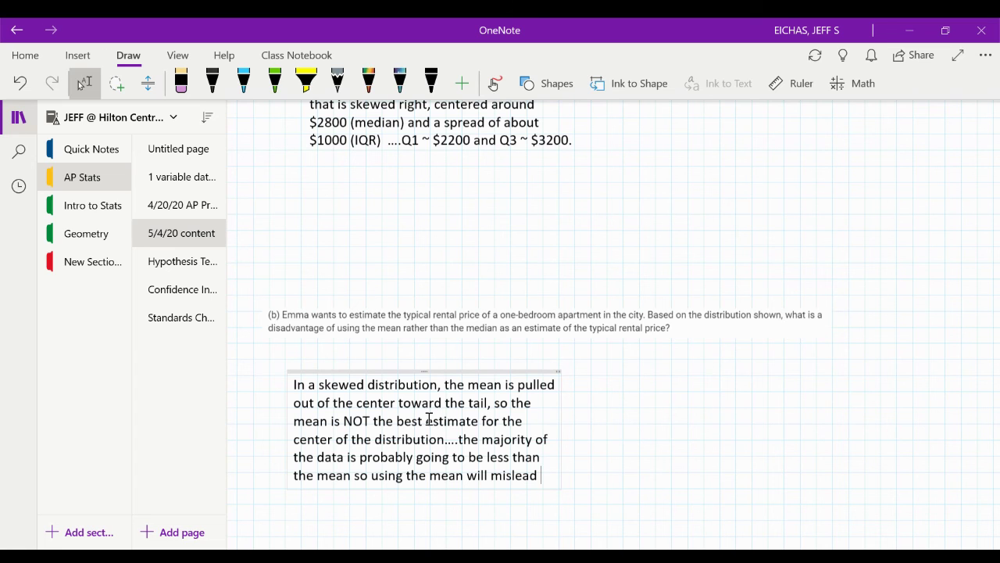
key("ctrl+BackSpace")
type("missl")
key("BackSpace")
key("BackSpace")
type("lead us about the typical rental price for one bed")
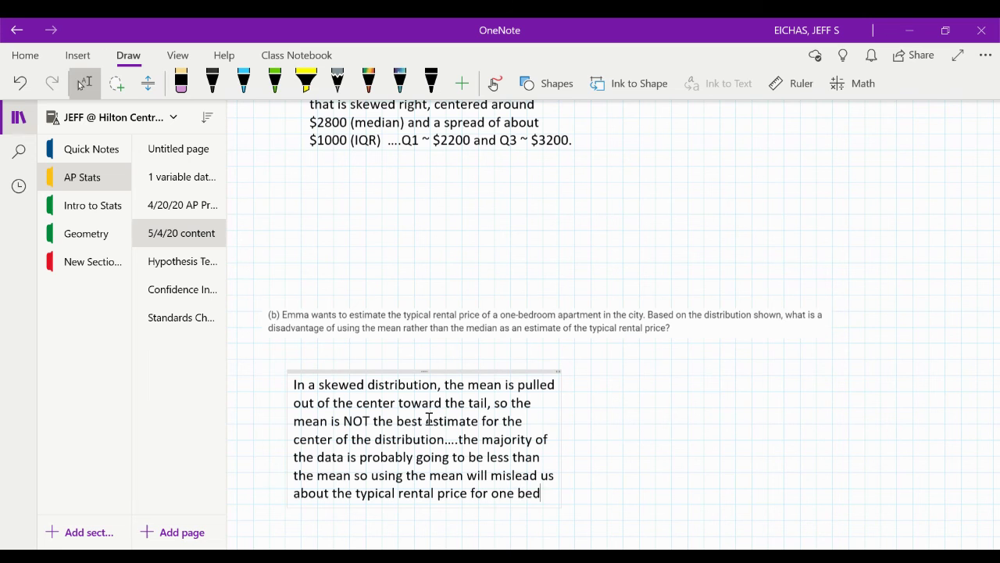
type("room app")
key("BackSpace")
scroll(429, 419, "down", 3)
type("artments in this city.")
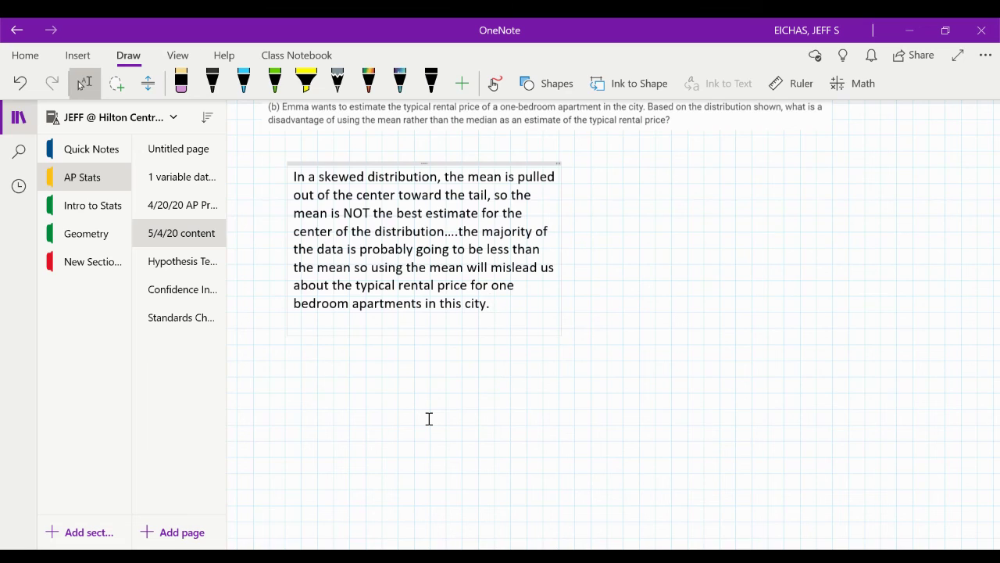
Scroll up to the histogram and back down to review the finished part (b) answer.
scroll(429, 419, "up", 1)
scroll(429, 419, "left", 1)
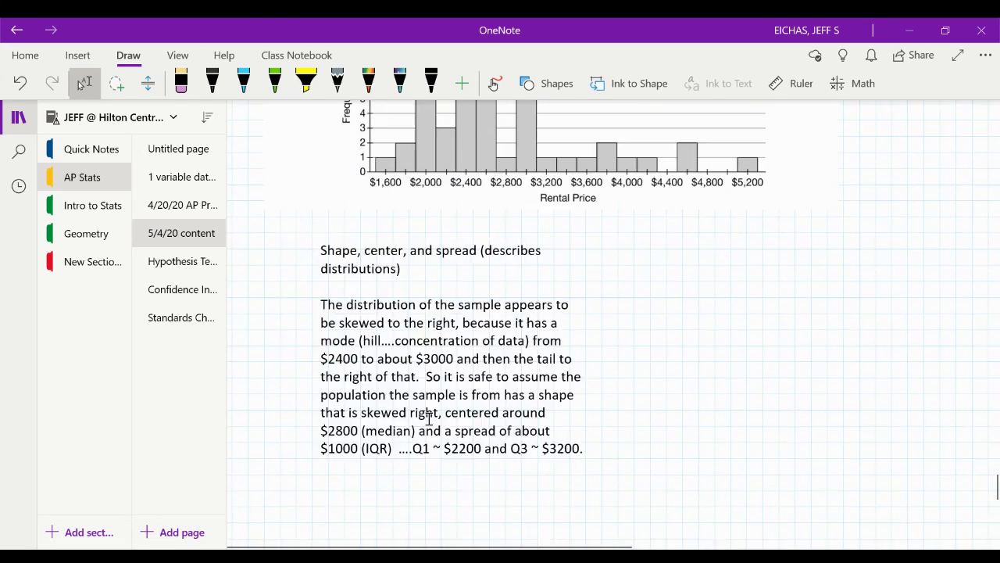
scroll(429, 419, "up", 3)
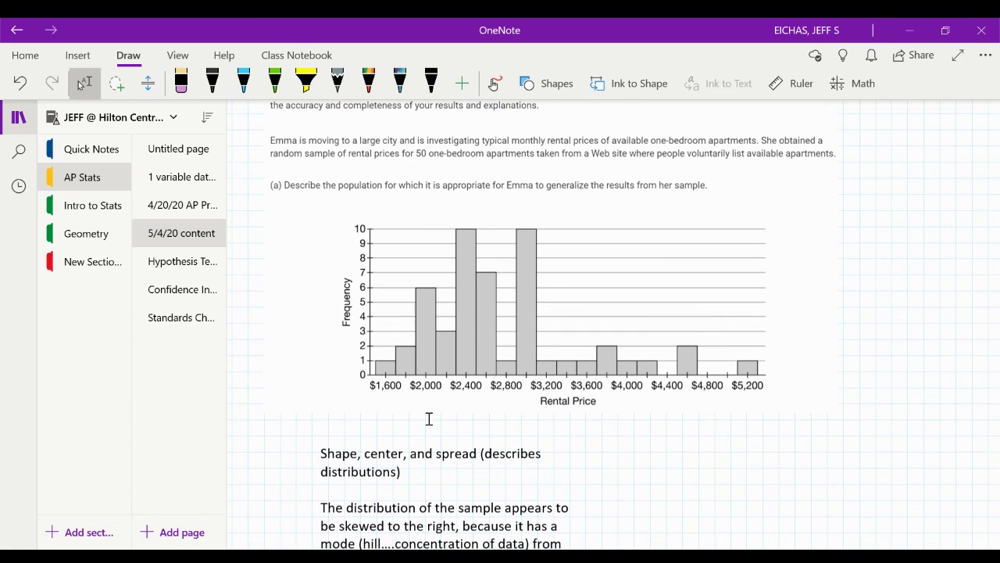
scroll(429, 419, "down", 6)
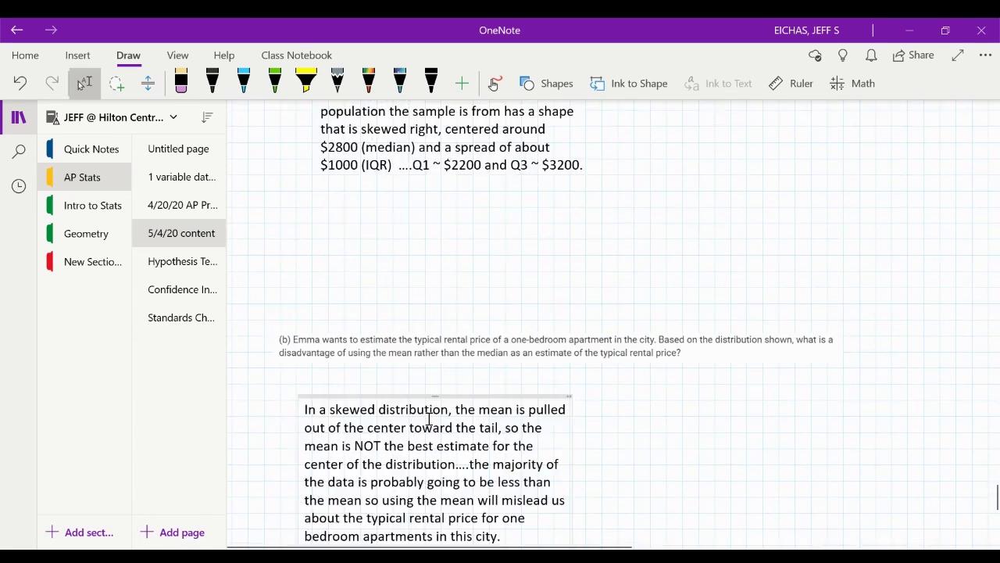
scroll(428, 418, "down", 4)
scroll(429, 419, "up", 1)
scroll(429, 418, "up", 4)
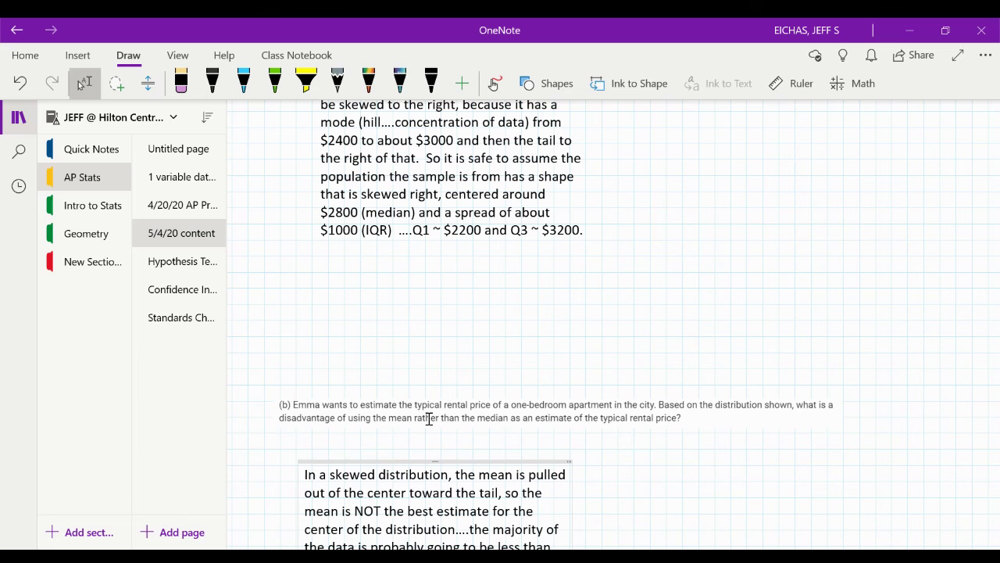
scroll(429, 419, "down", 5)
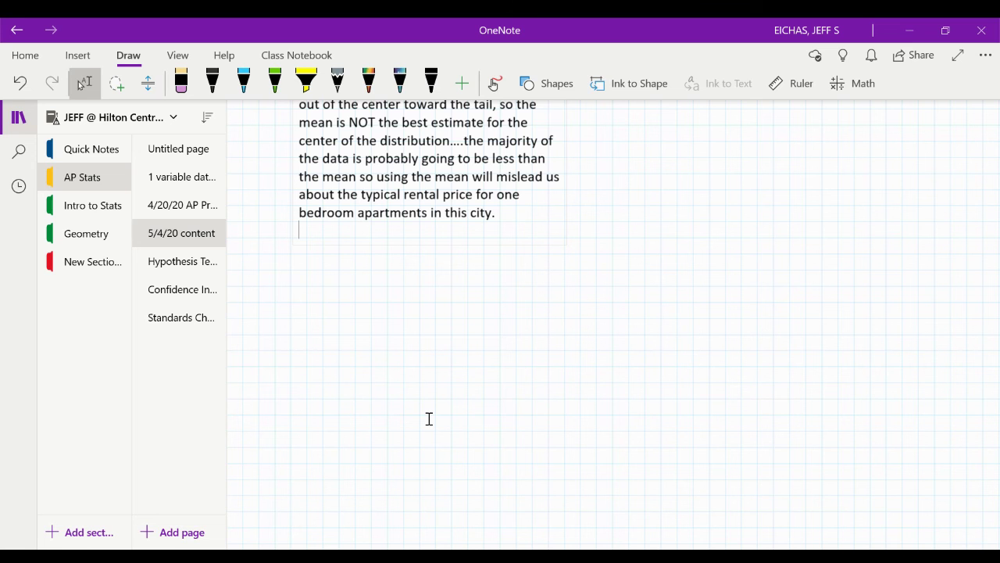
scroll(429, 419, "up", 3)
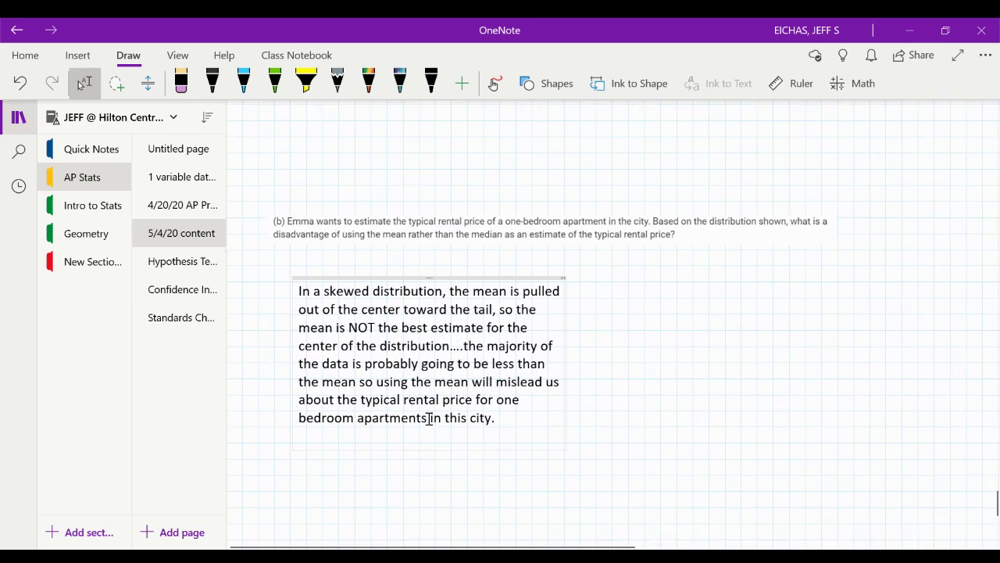
scroll(429, 418, "down", 1)
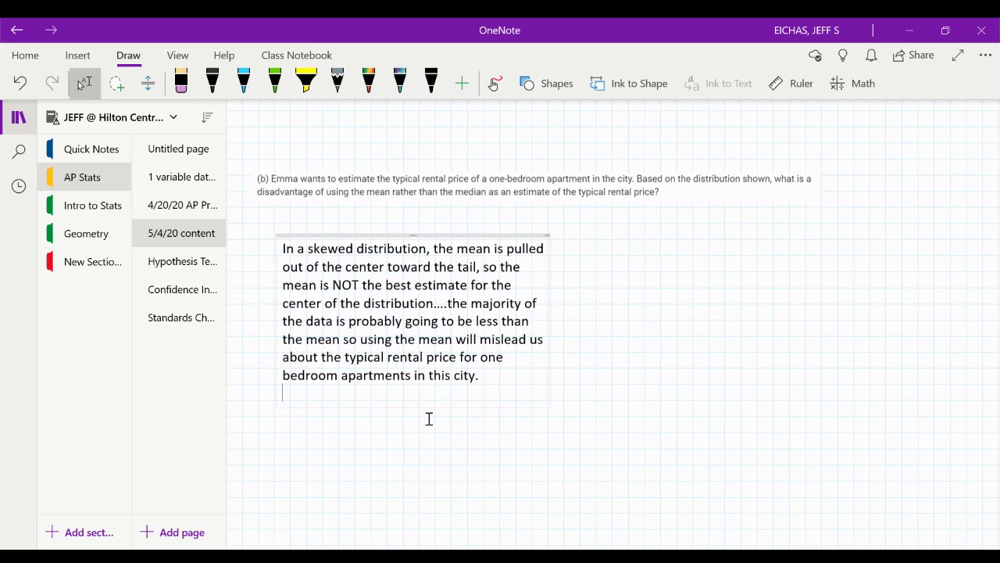
scroll(429, 418, "down", 3)
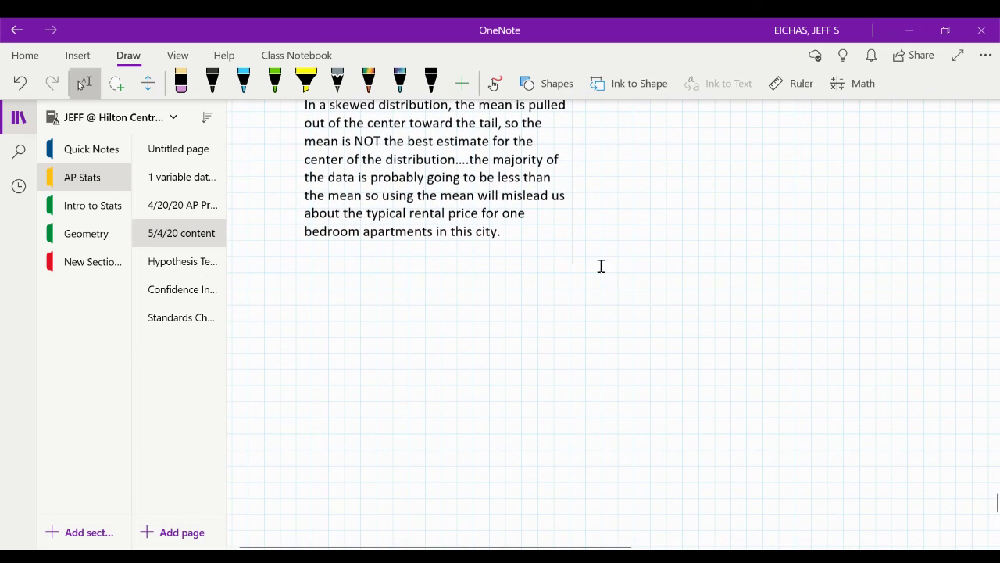
scroll(543, 227, "down", 1)
scroll(543, 228, "up", 1)
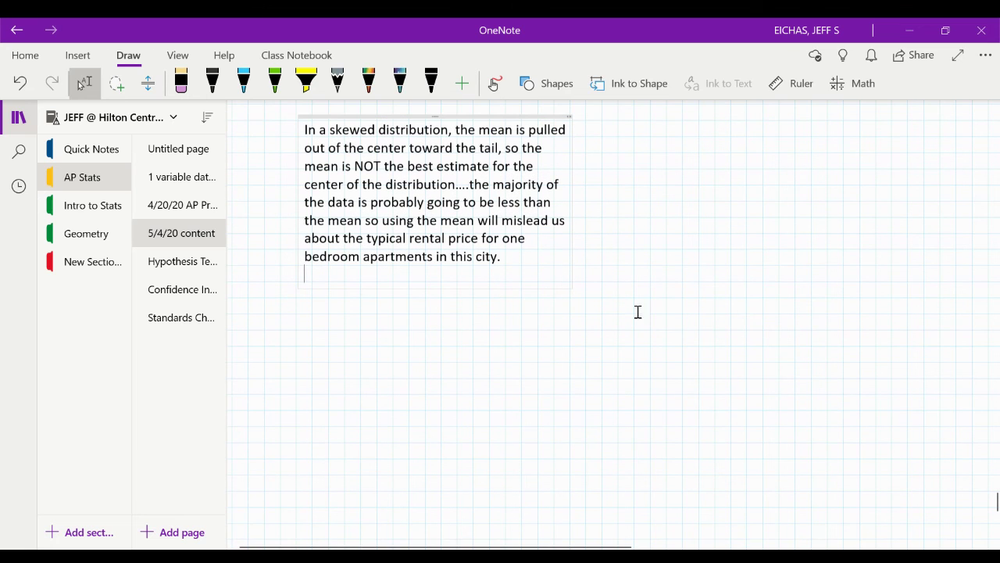